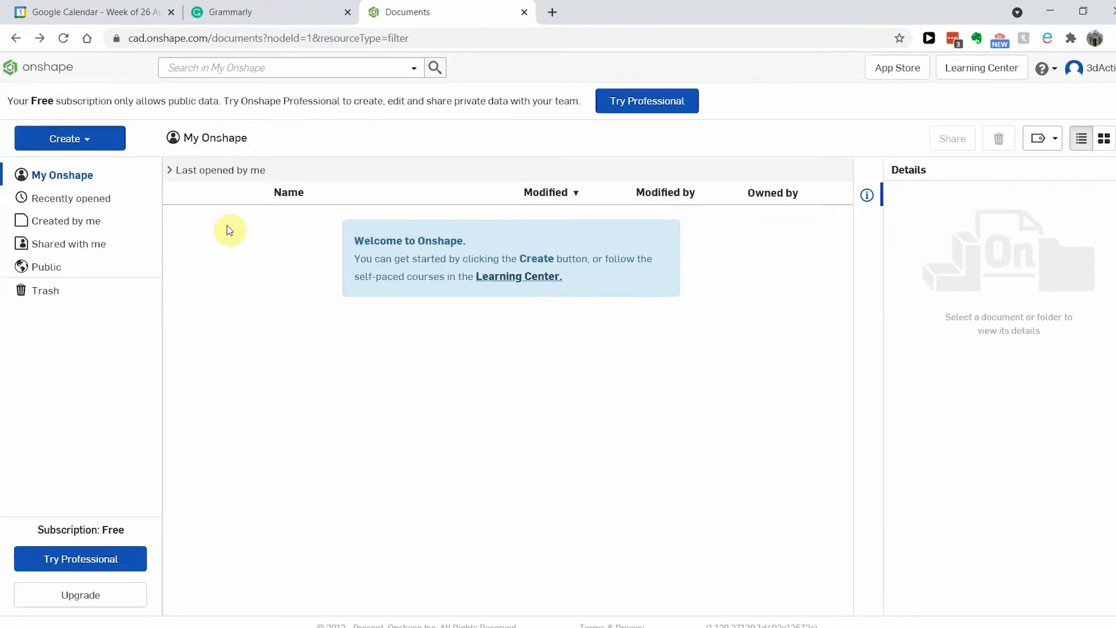
# Create a new public document named Ep1
pyautogui.click(109, 138)
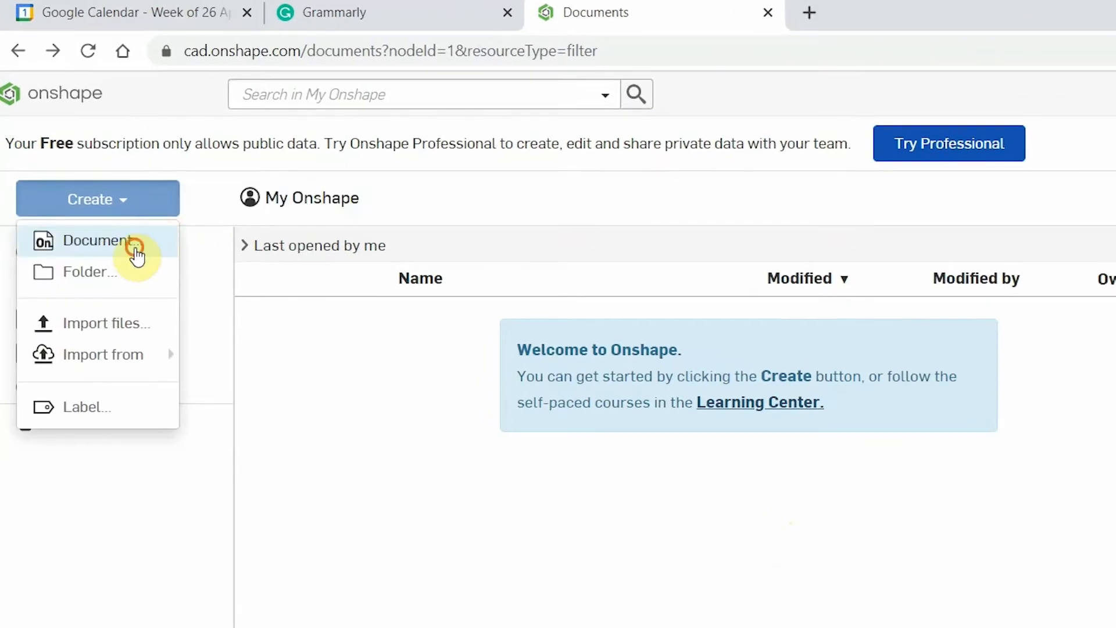
pyautogui.click(135, 247)
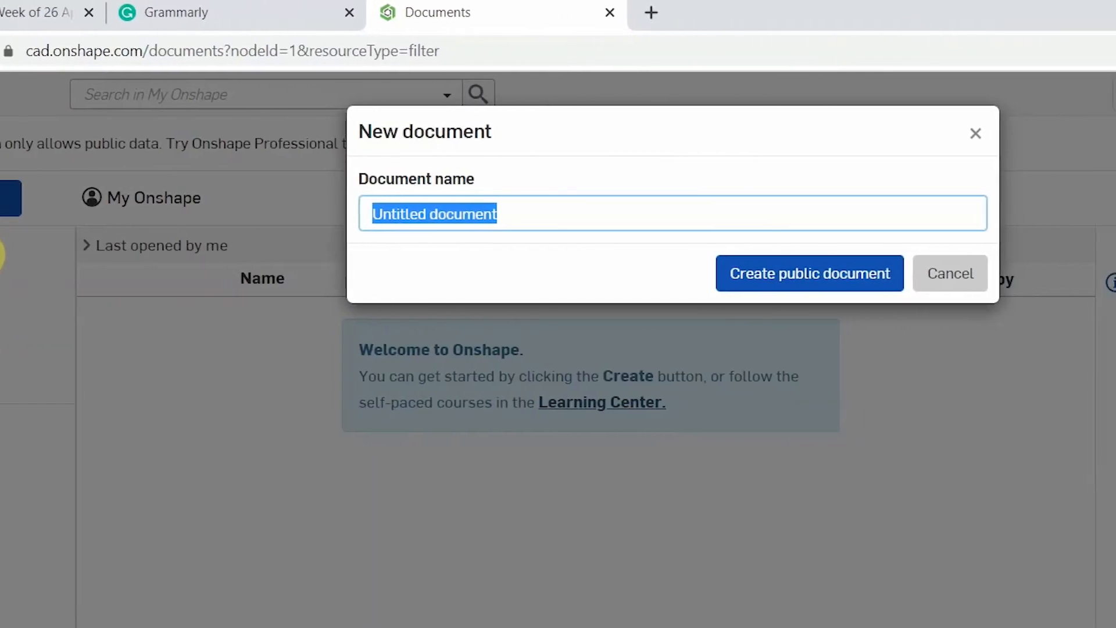
pyautogui.write('Ep1')
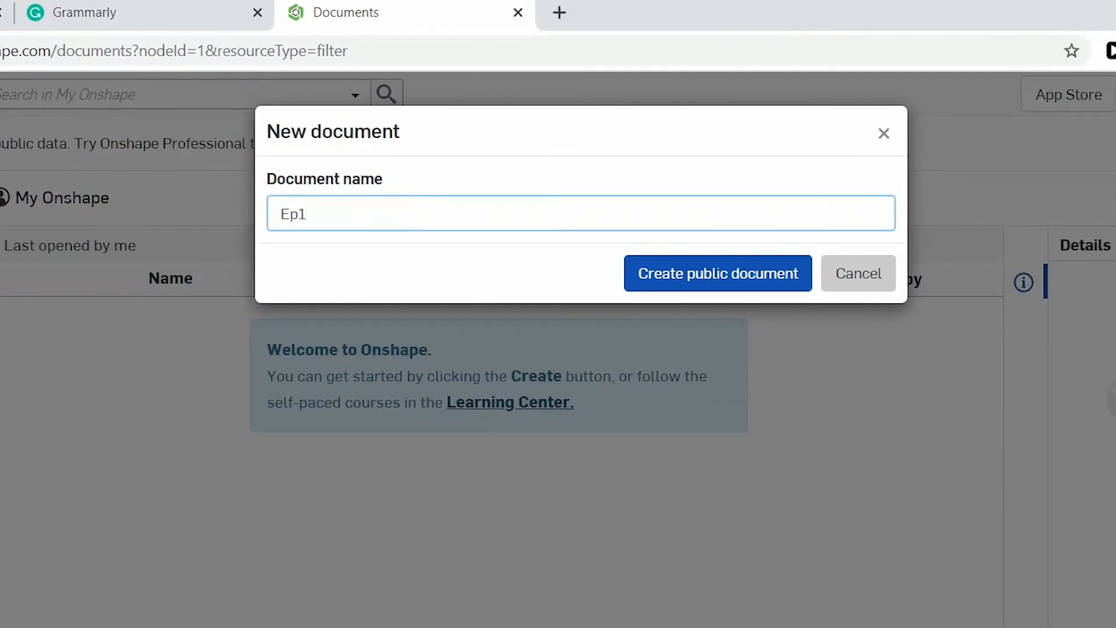
pyautogui.press('Return')
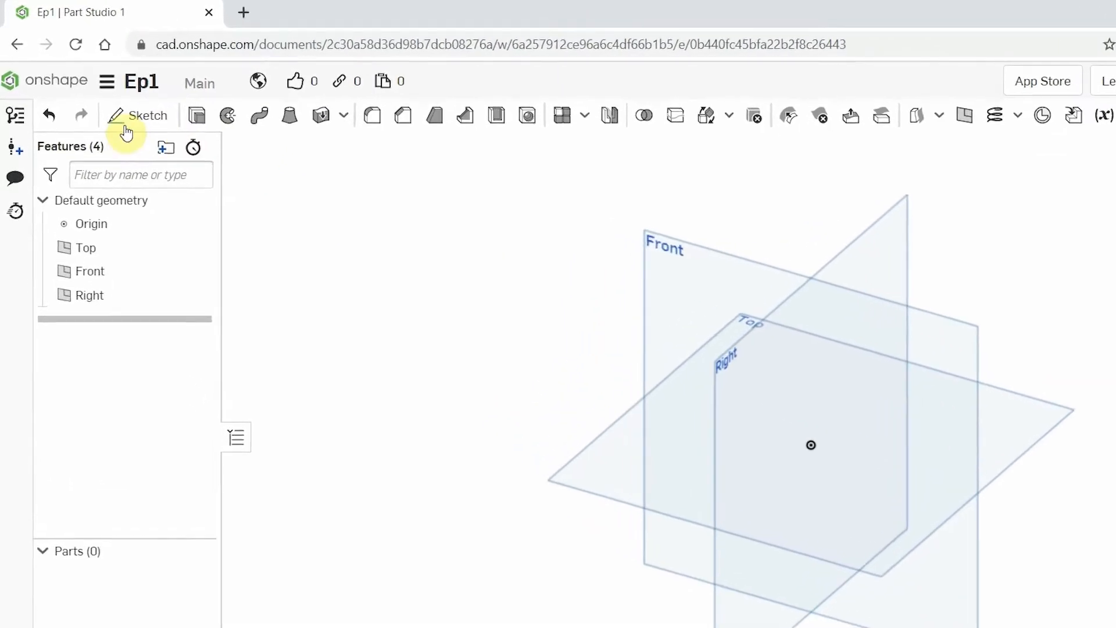
# Start a sketch on the Front plane and draw a circle about 83 mm in diameter centred on the origin
pyautogui.click(99, 94)
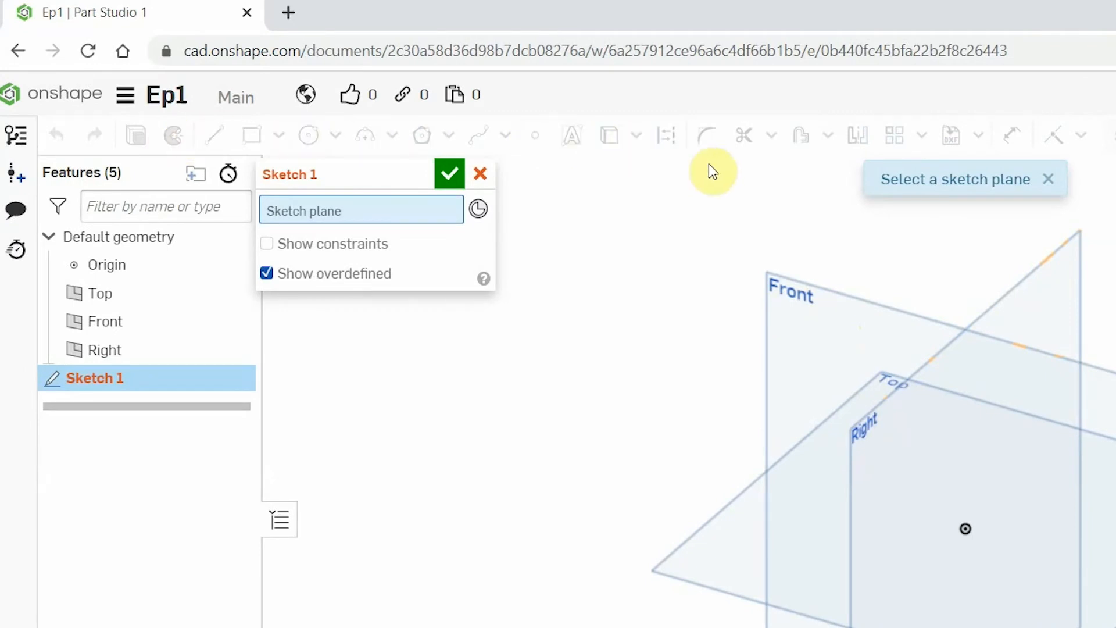
pyautogui.click(781, 326)
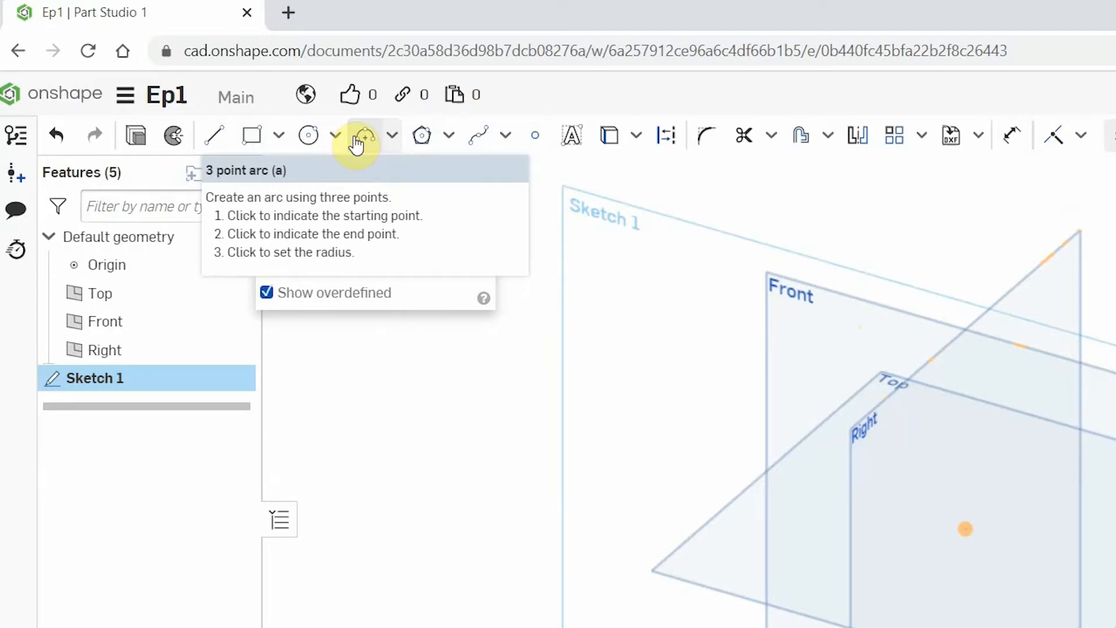
pyautogui.click(308, 137)
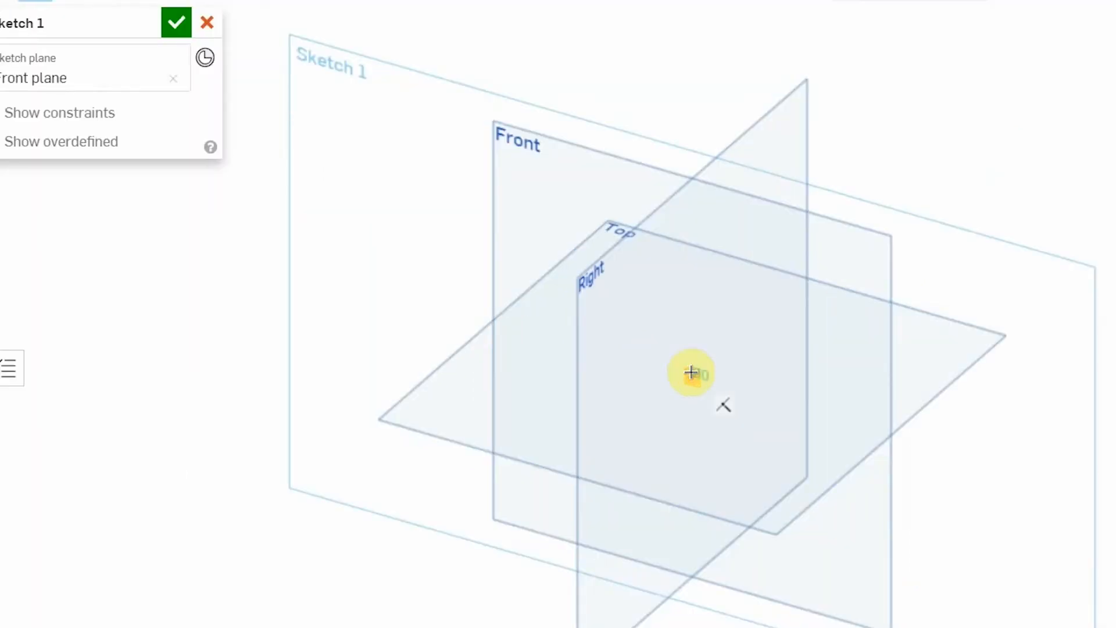
pyautogui.click(691, 372)
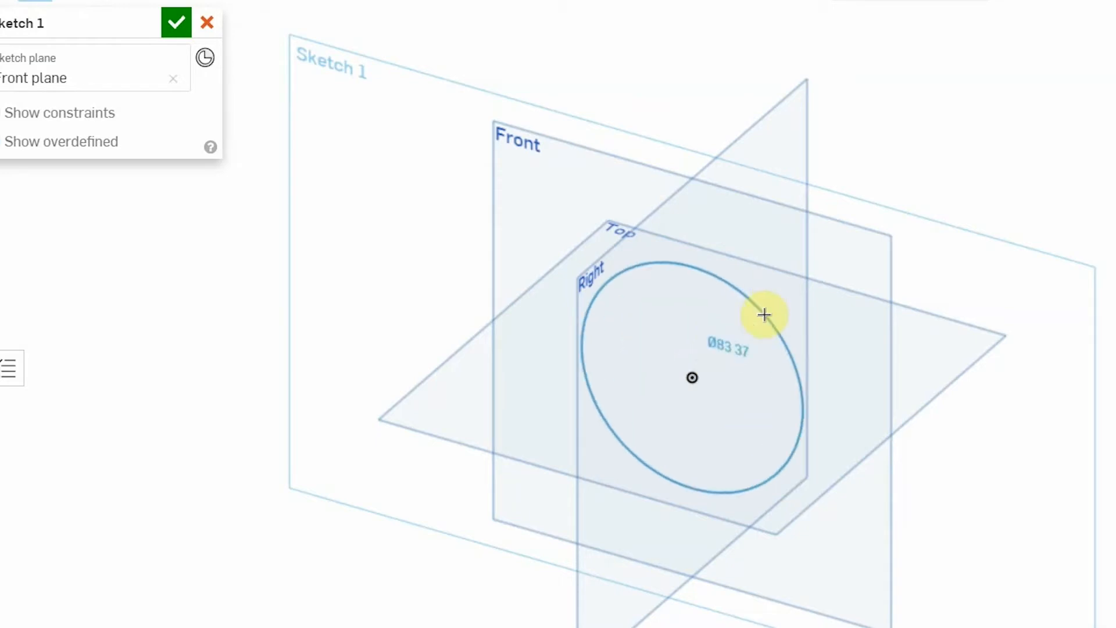
pyautogui.click(764, 315)
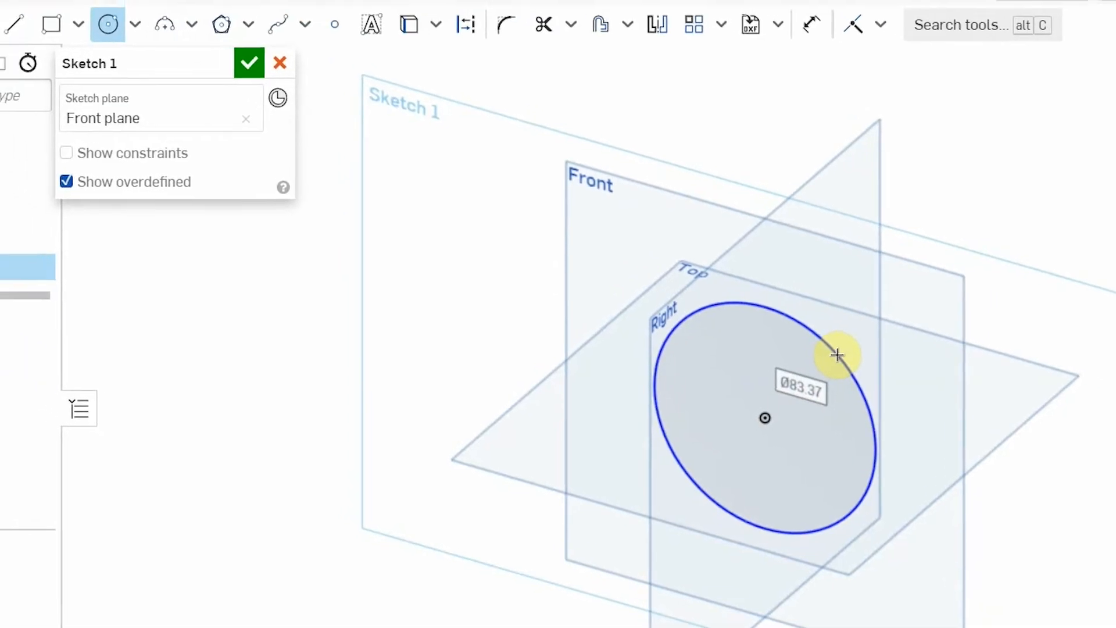
# Draw a vertical line through the circle's centre, from its uppermost point to its lowest point
pyautogui.click(216, 137)
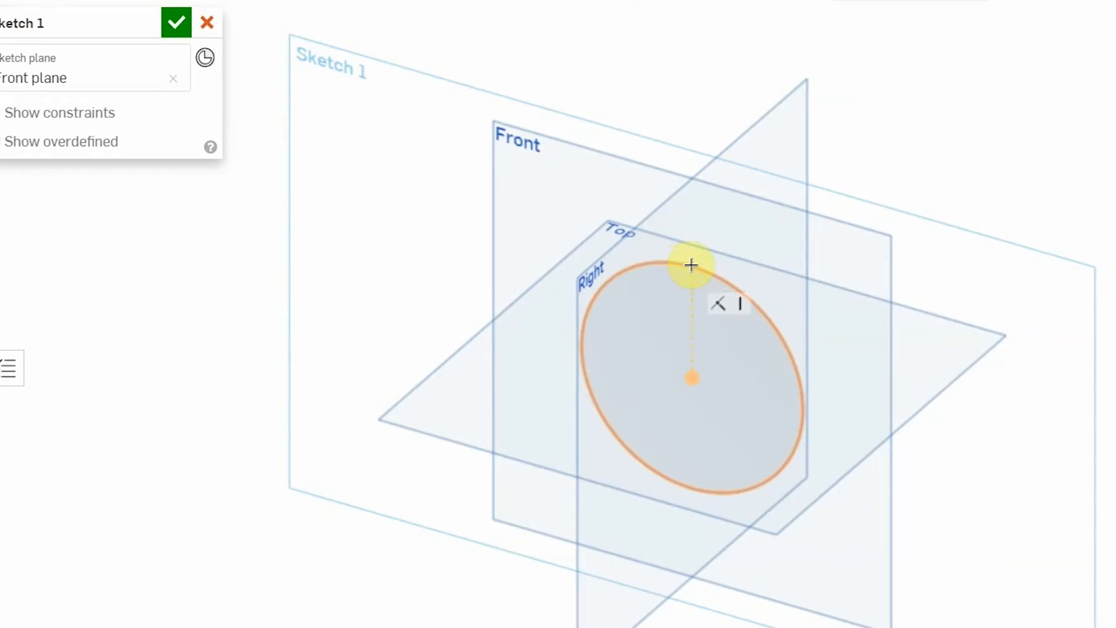
pyautogui.click(691, 265)
pyautogui.moveTo(691, 266); pyautogui.dragTo(692, 491)
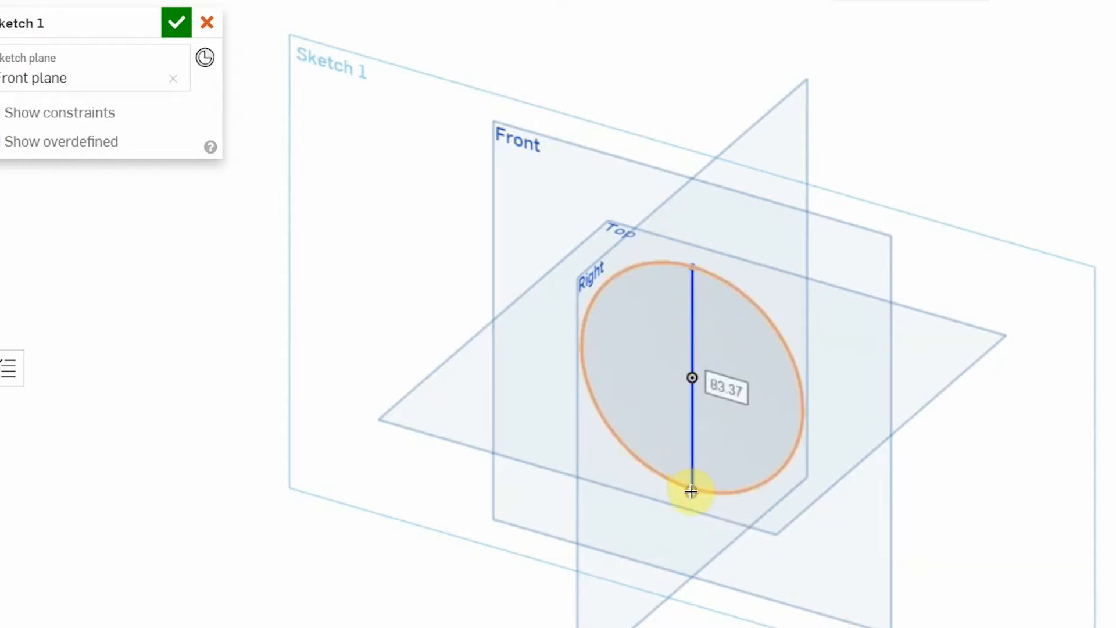
pyautogui.click(691, 491)
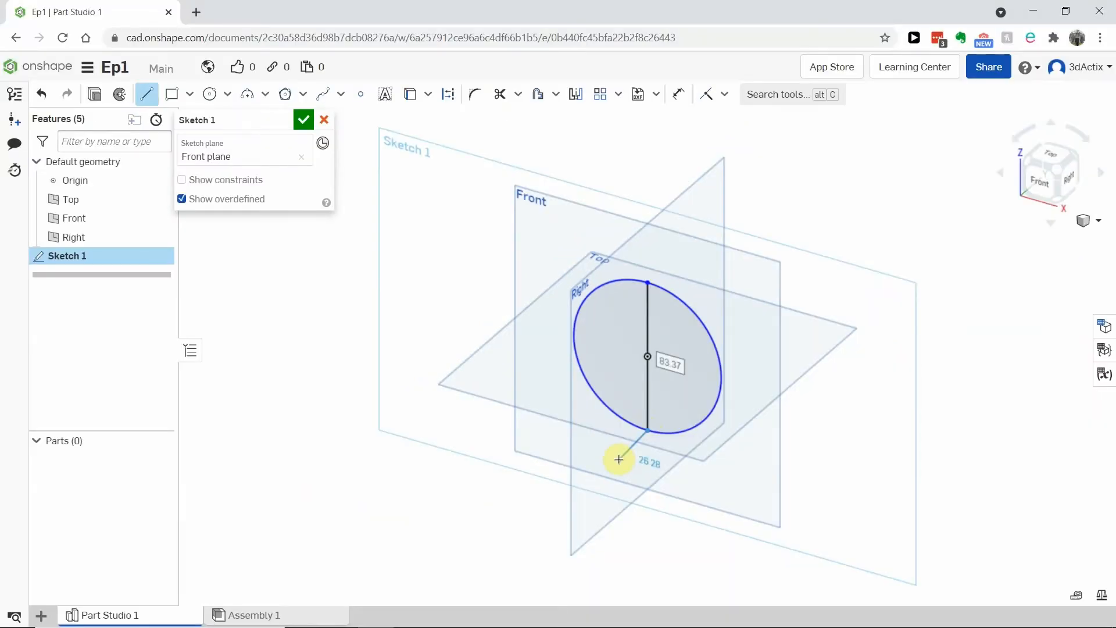
pyautogui.press('Escape')
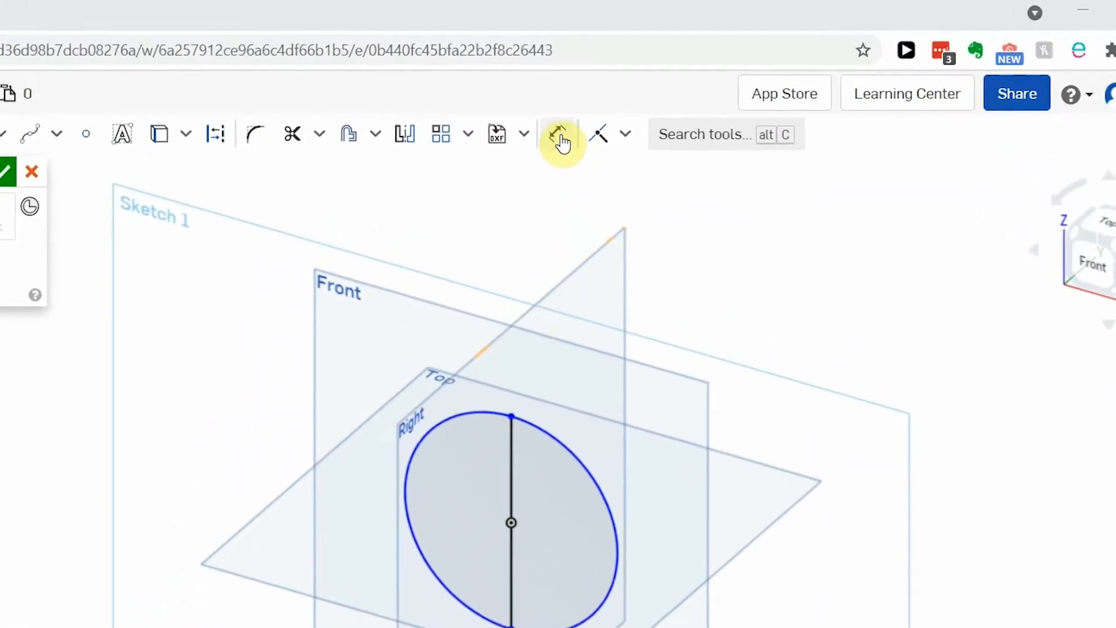
# Dimension the circle's diameter as 30 mm and finish the sketch
pyautogui.click(556, 139)
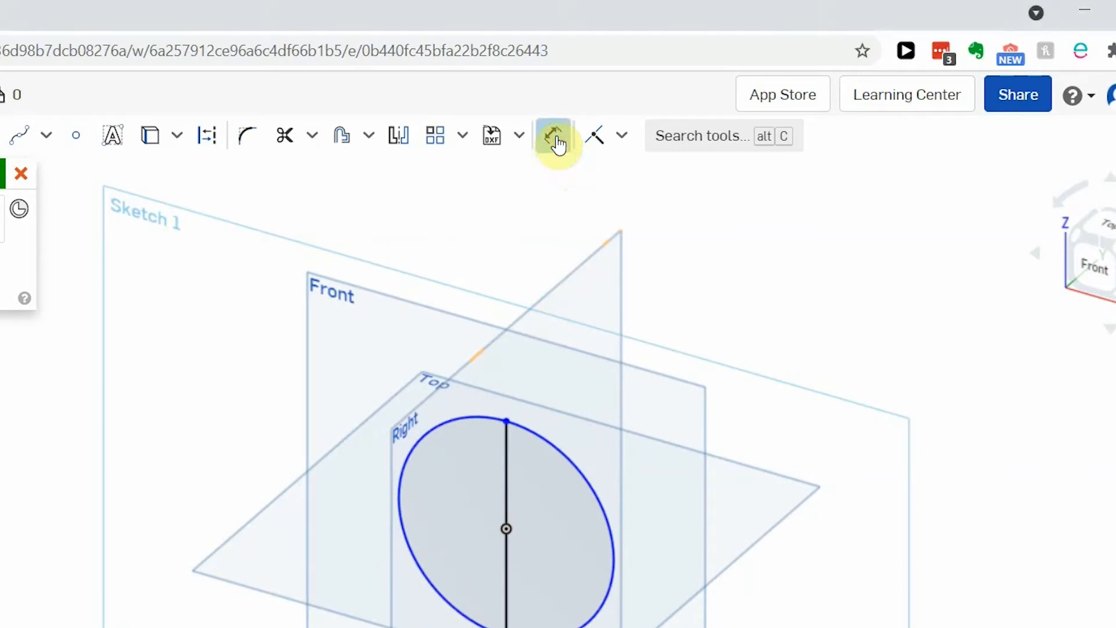
pyautogui.click(567, 452)
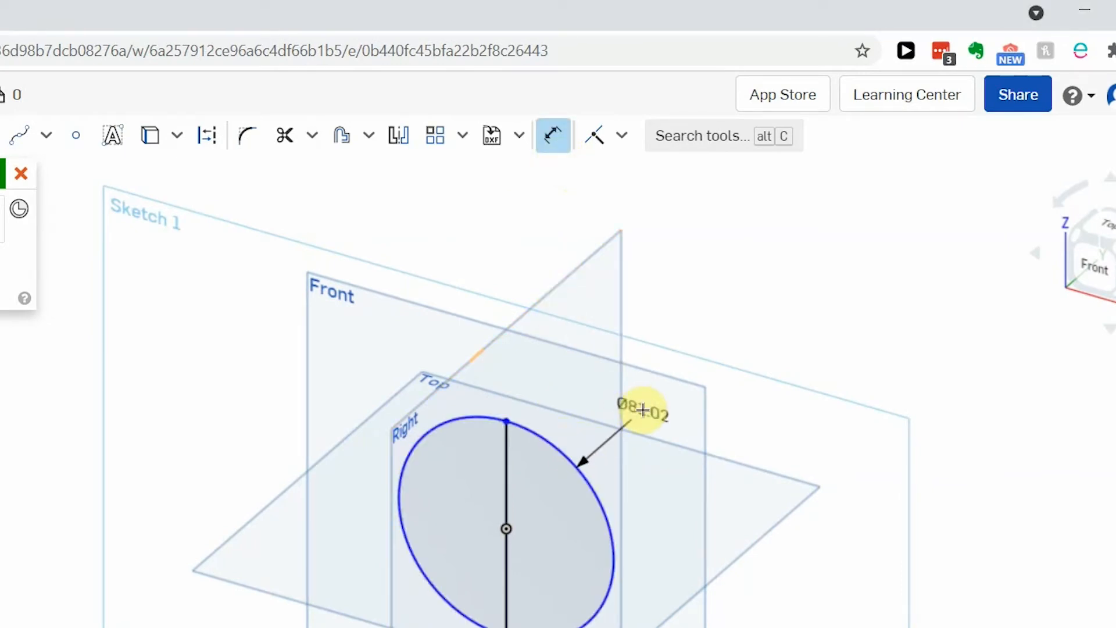
pyautogui.click(643, 410)
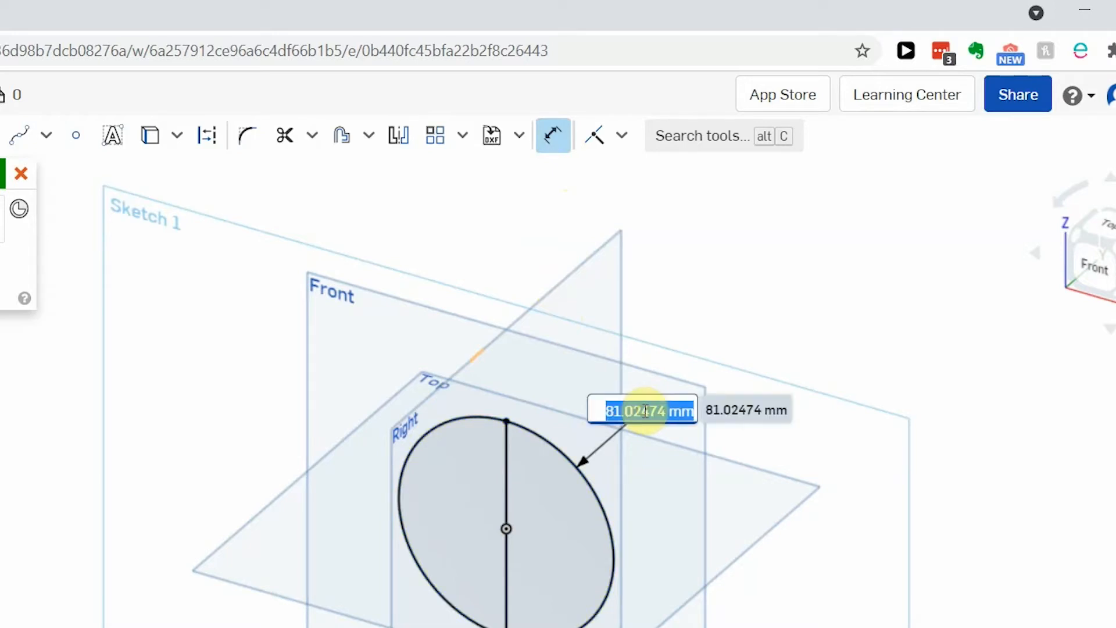
pyautogui.write('30')
pyautogui.press('Return')
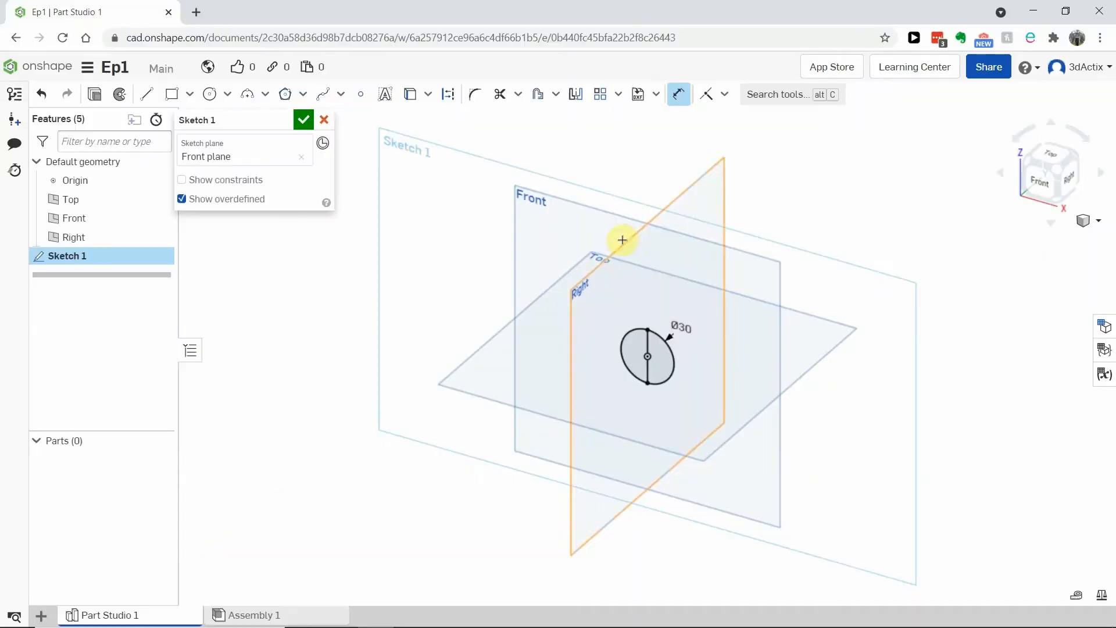
pyautogui.click(1, 172)
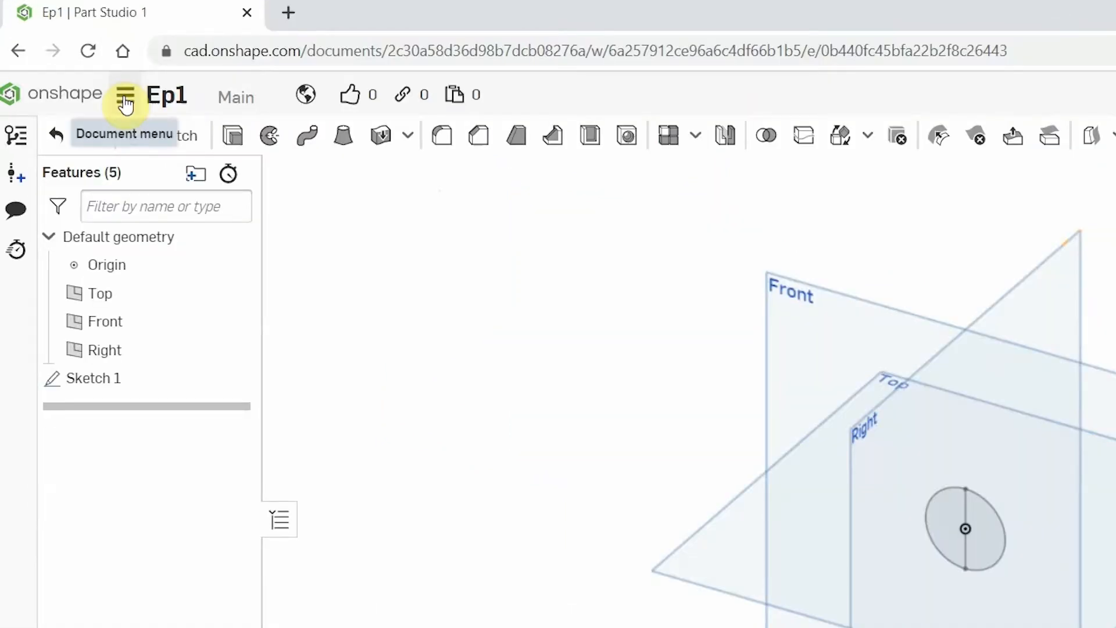
# Check the document's workspace units for length, angle and mass, and accept the settings as they are
pyautogui.click(126, 99)
pyautogui.click(189, 252)
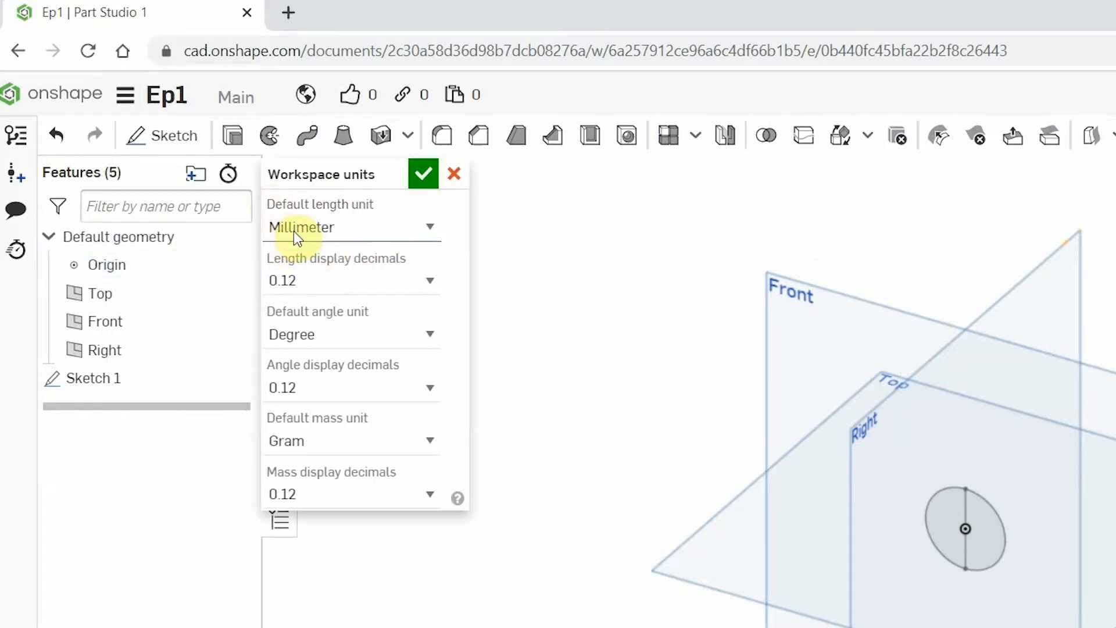
pyautogui.click(435, 182)
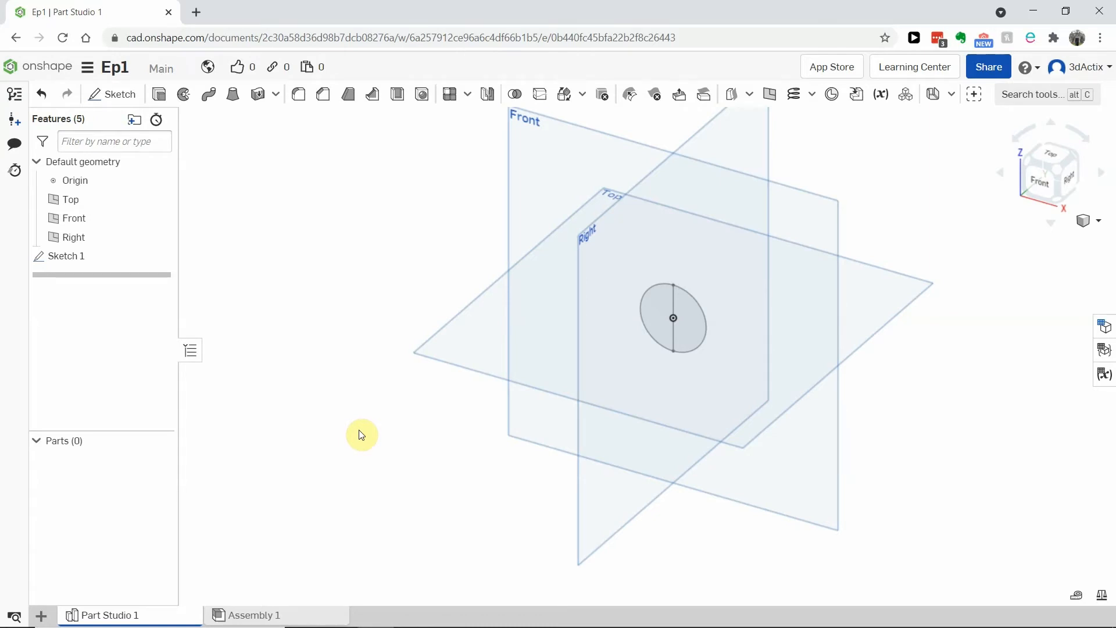
# Create a full solid revolve of the left half of the circle about the vertical line to form a sphere
pyautogui.click(182, 93)
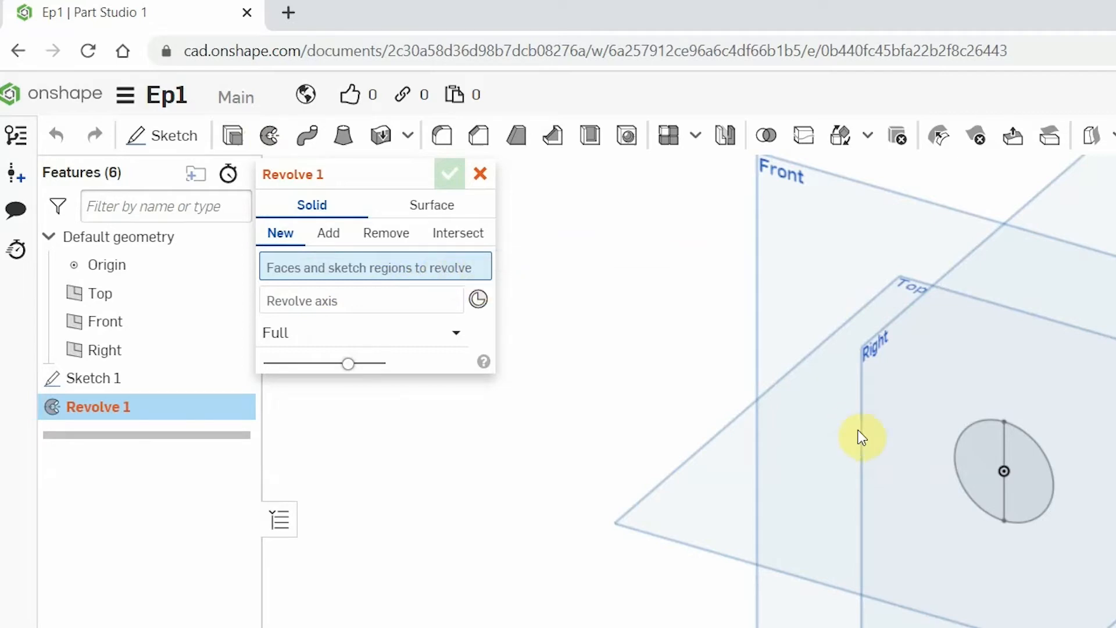
pyautogui.click(971, 446)
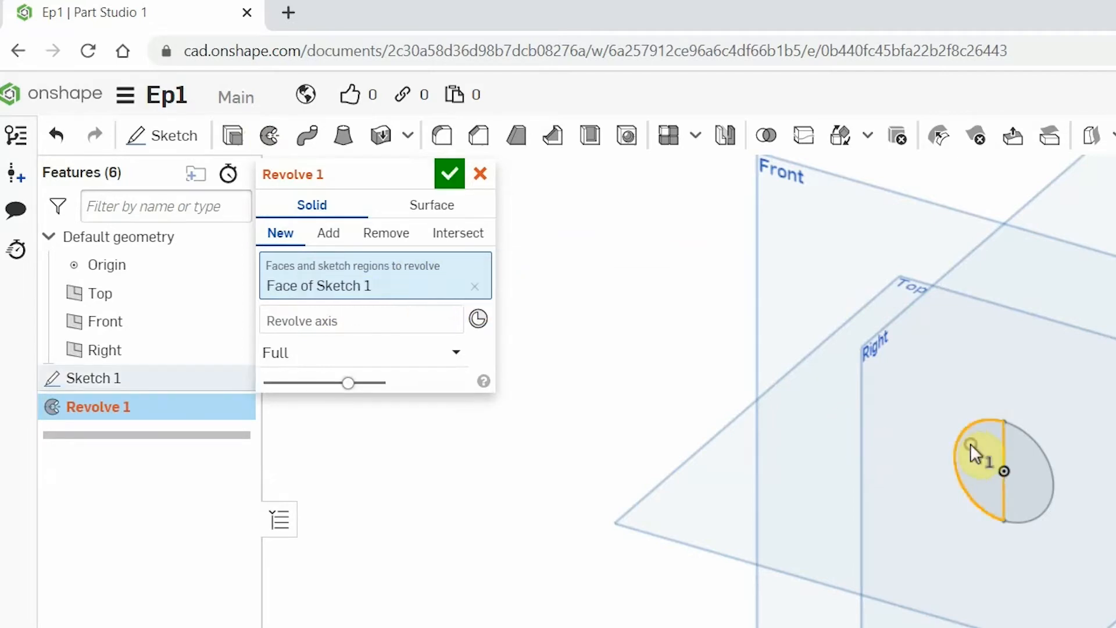
pyautogui.click(396, 325)
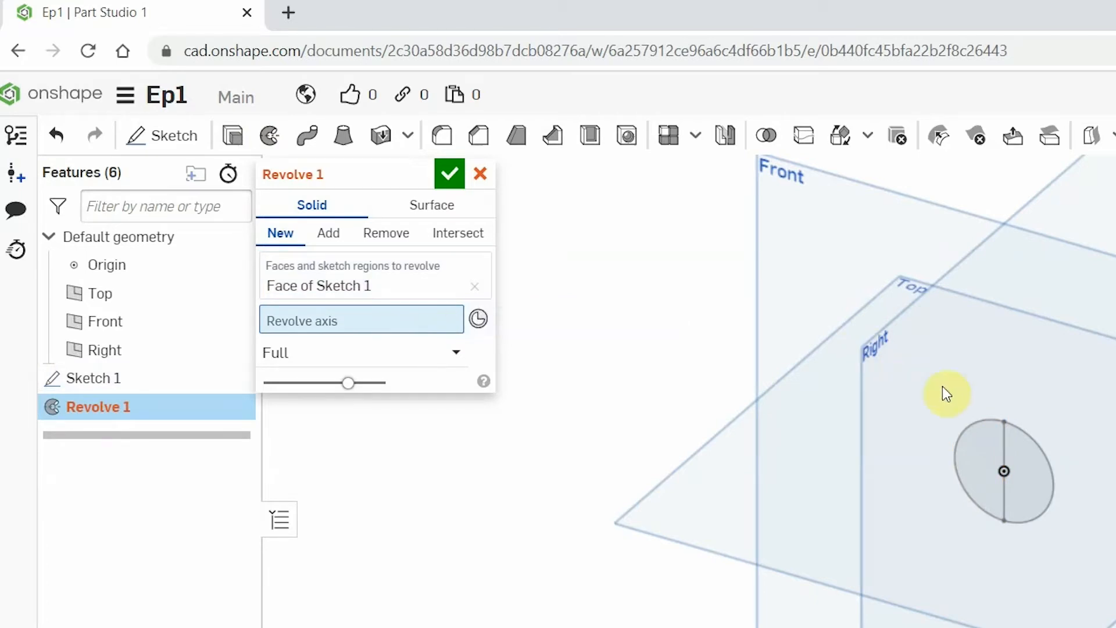
pyautogui.click(1002, 448)
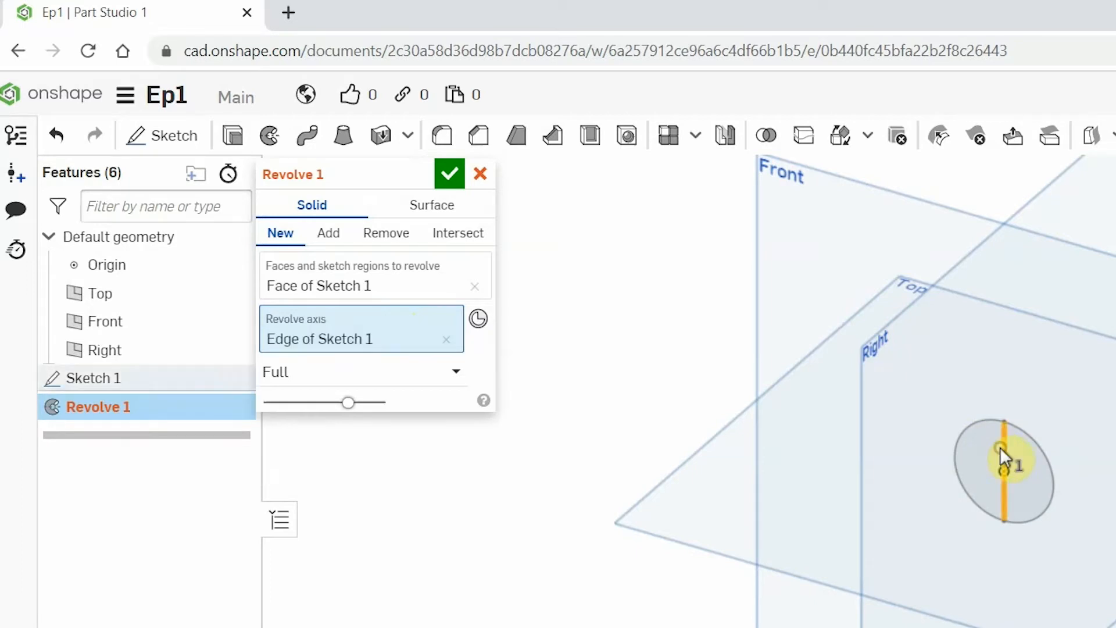
pyautogui.click(442, 381)
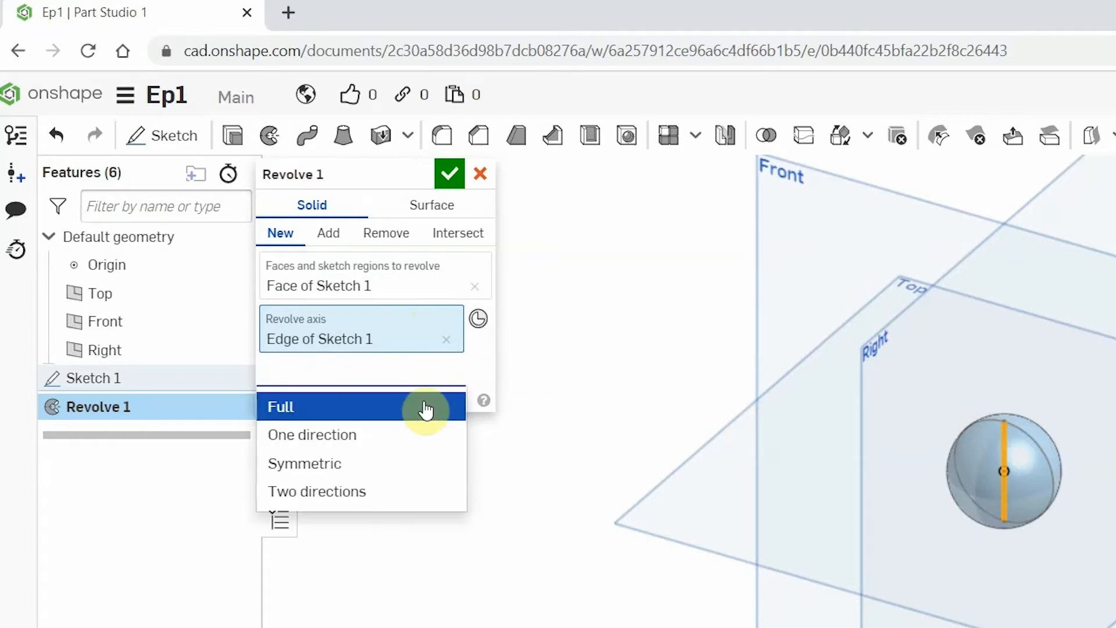
pyautogui.click(422, 408)
pyautogui.click(449, 173)
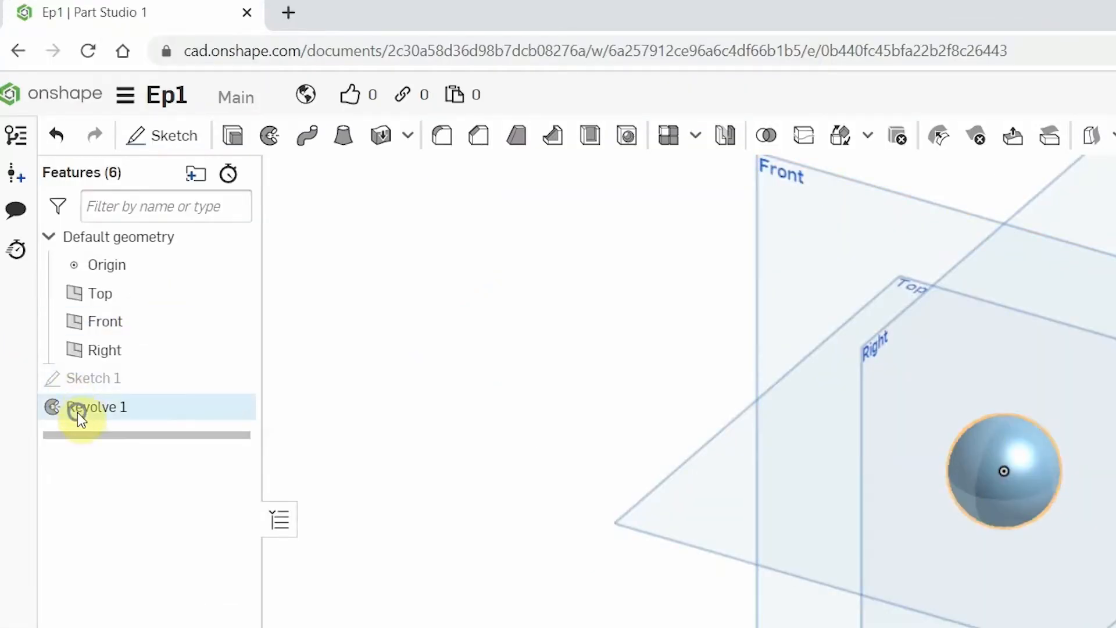
# Try to revolve both halves of the circle by adding the right half to the existing revolve's regions
pyautogui.rightClick(55, 279)
pyautogui.click(142, 453)
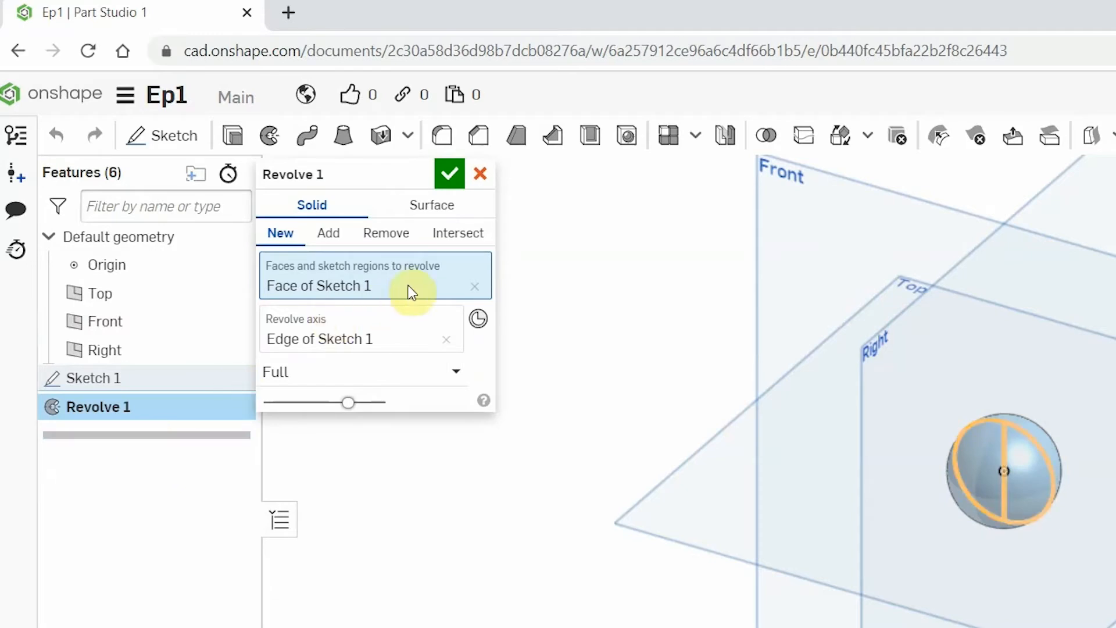
pyautogui.click(1038, 465)
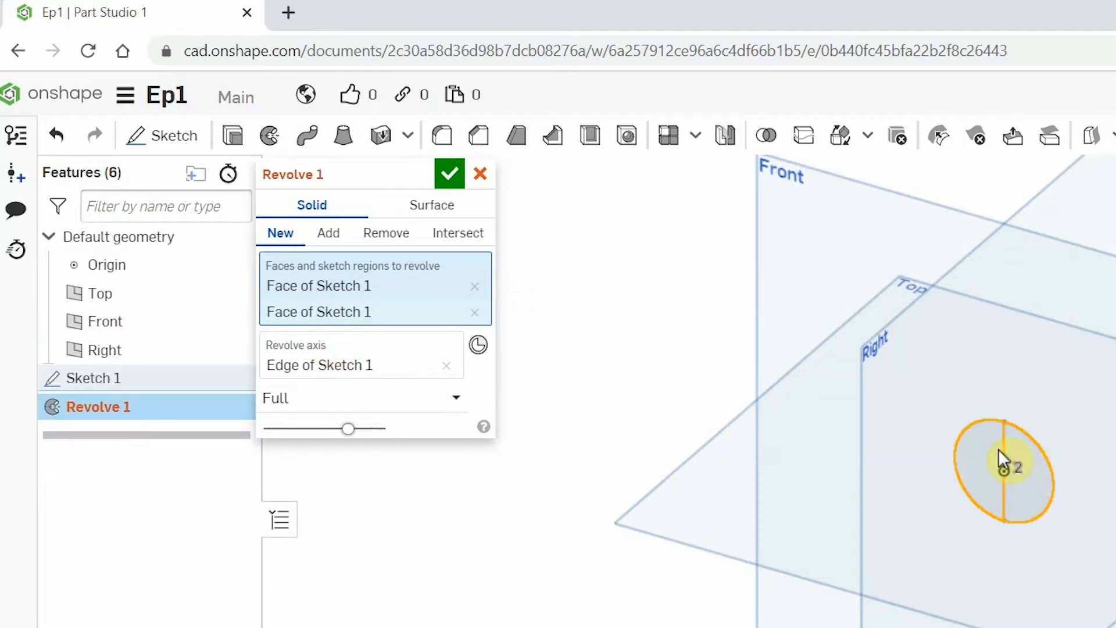
pyautogui.click(447, 175)
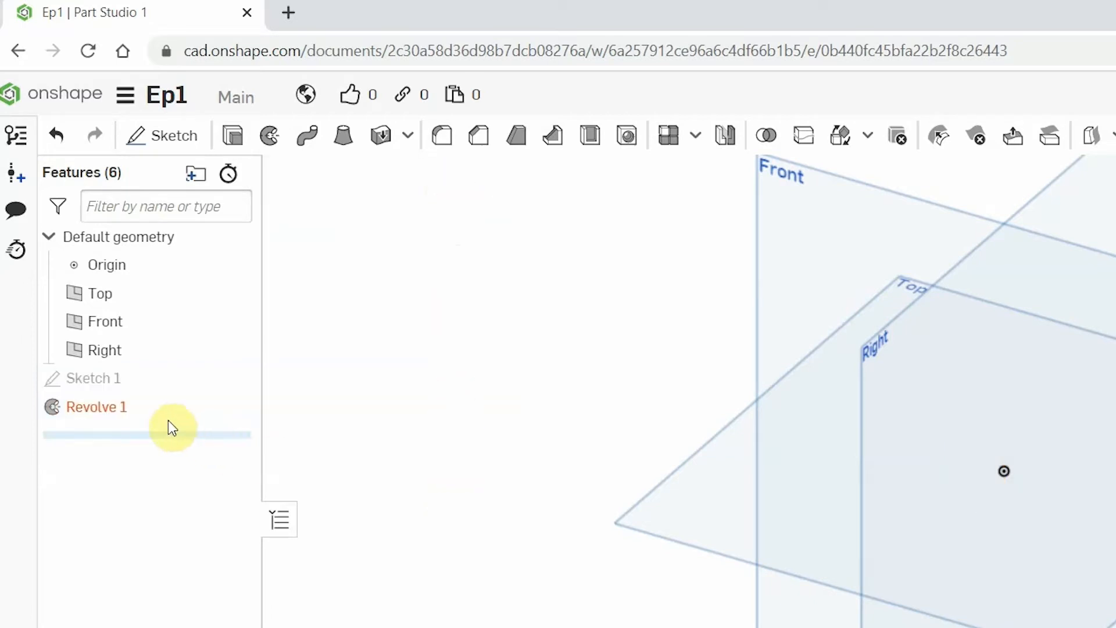
# Edit the revolve to remove both selected regions and use only the left half of the circle
pyautogui.moveTo(125, 410)
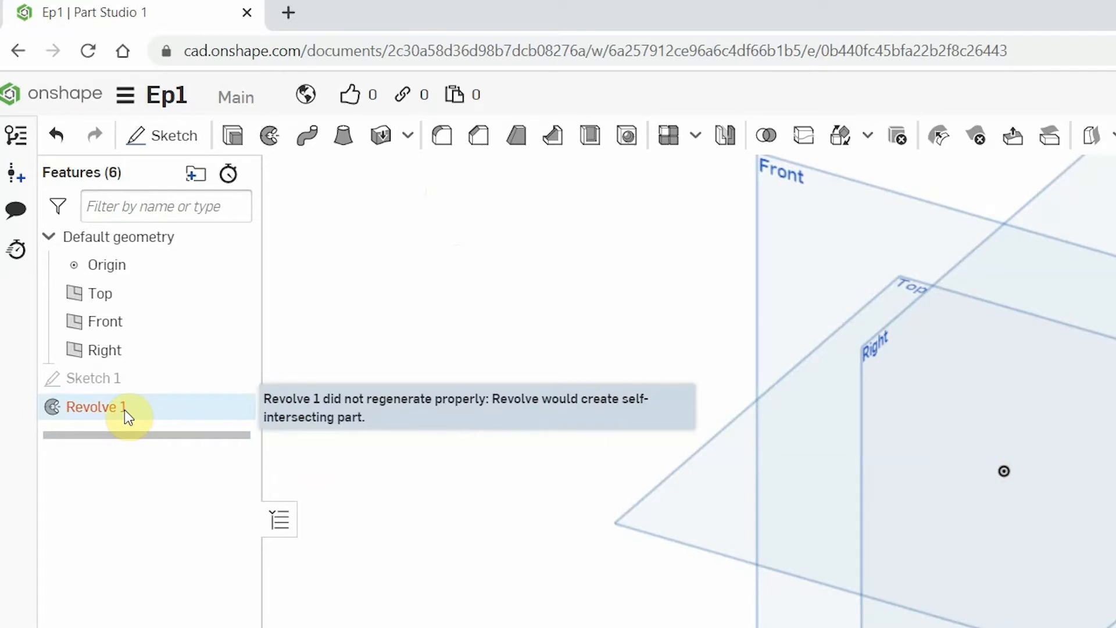
pyautogui.rightClick(124, 410)
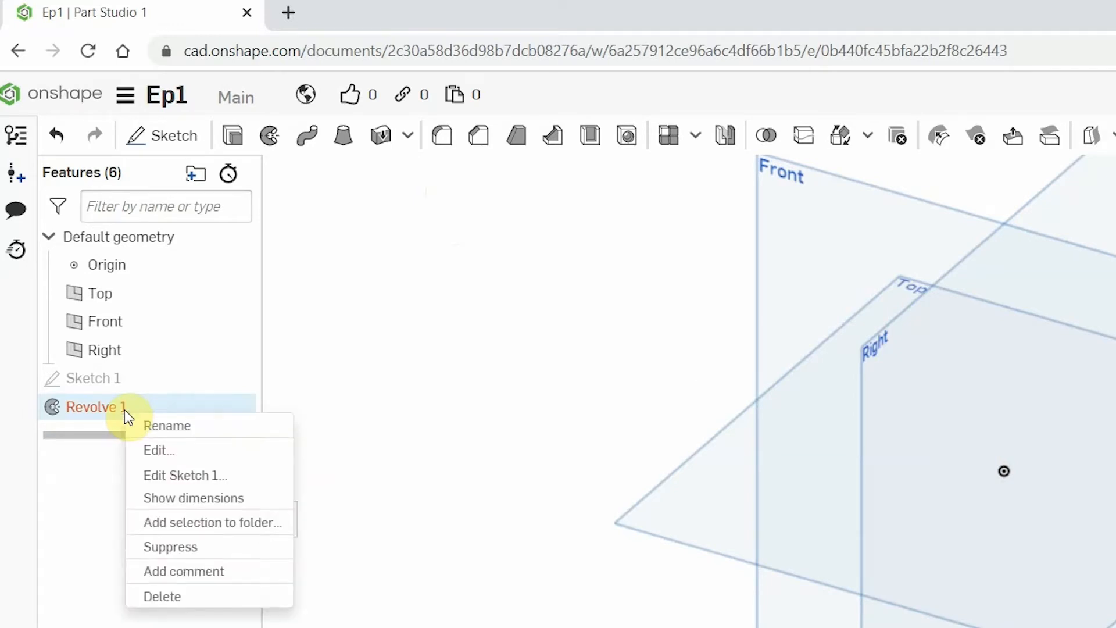
pyautogui.click(147, 448)
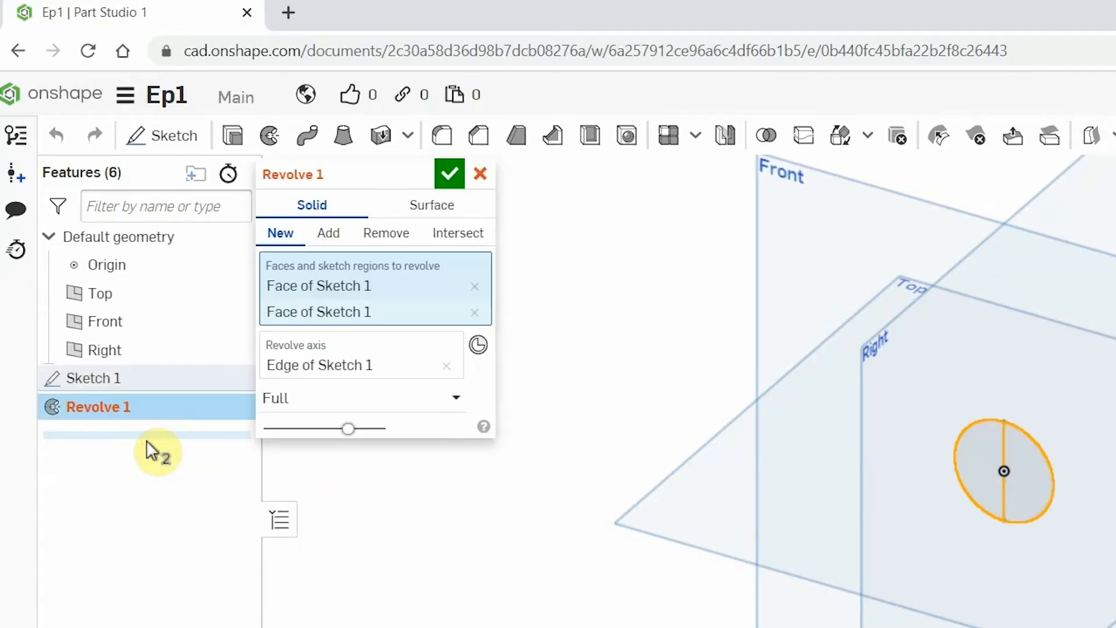
pyautogui.click(473, 288)
pyautogui.click(470, 286)
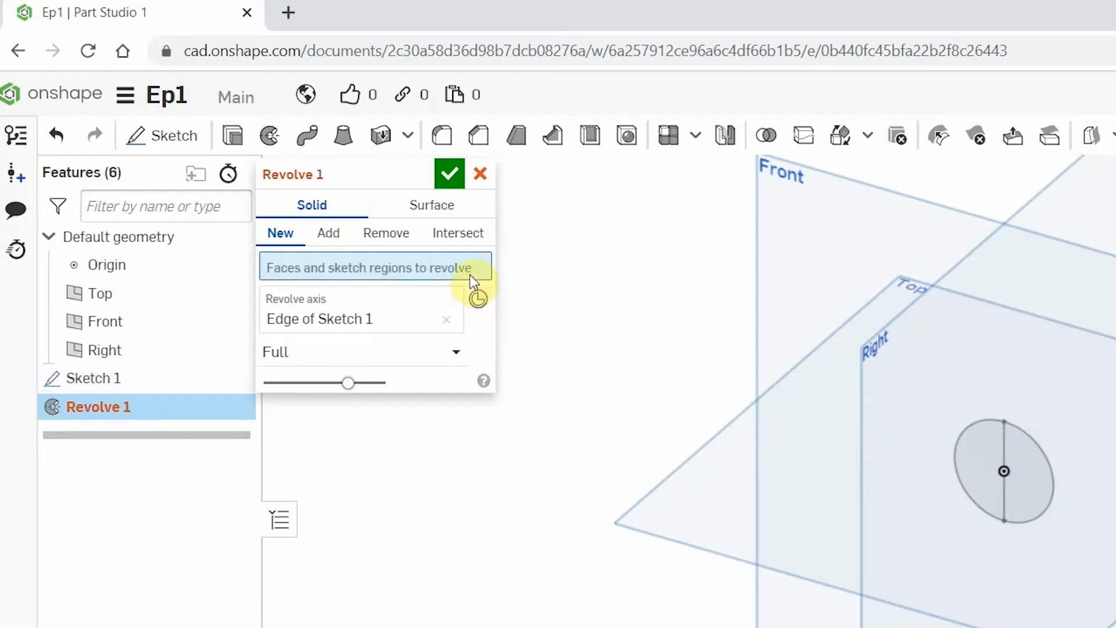
pyautogui.click(969, 467)
pyautogui.click(458, 183)
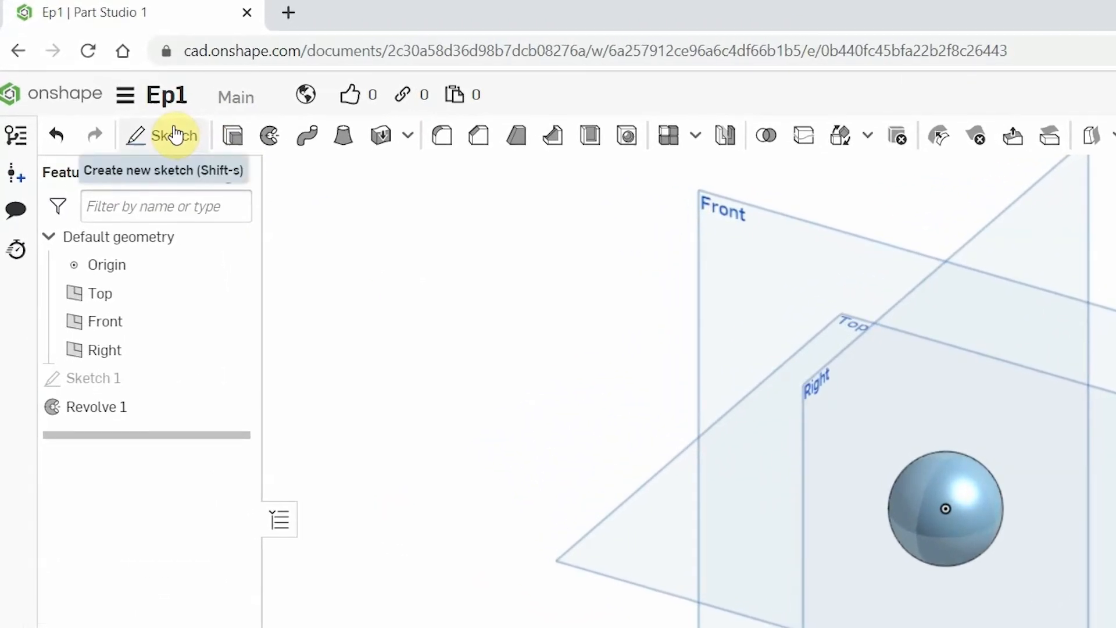
# Start a new sketch on the Front plane and view it straight from the front
pyautogui.click(174, 135)
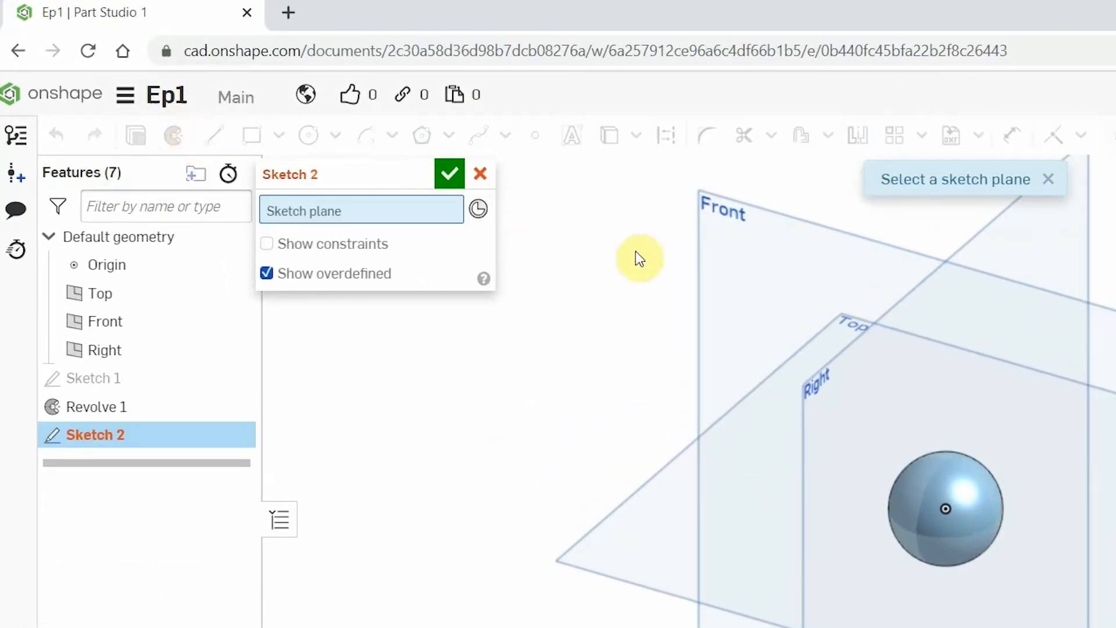
pyautogui.click(728, 247)
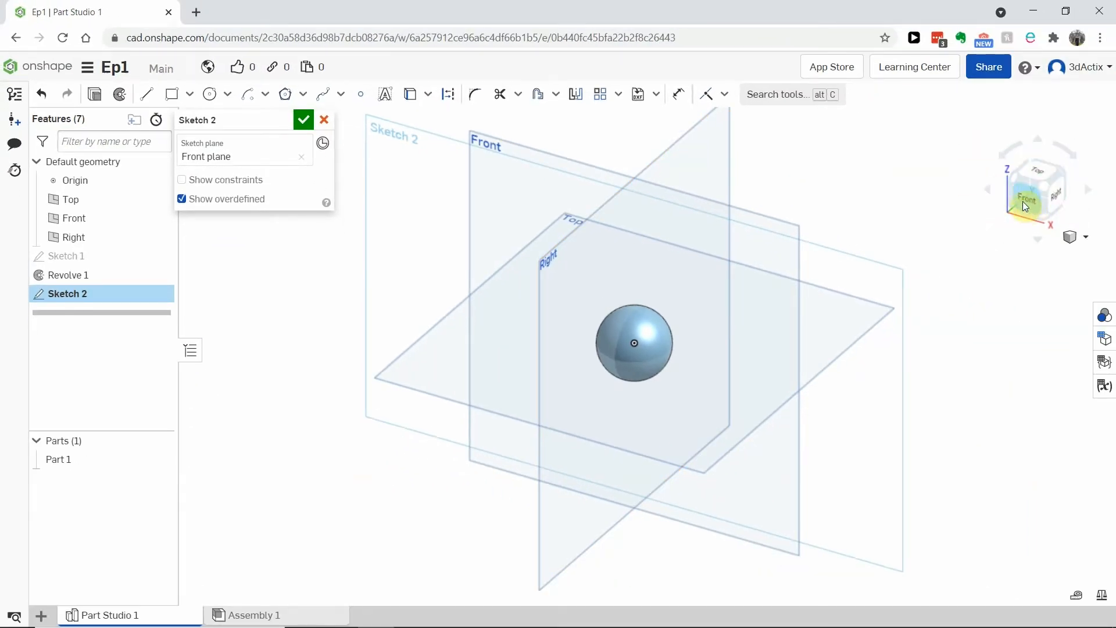
pyautogui.click(1024, 201)
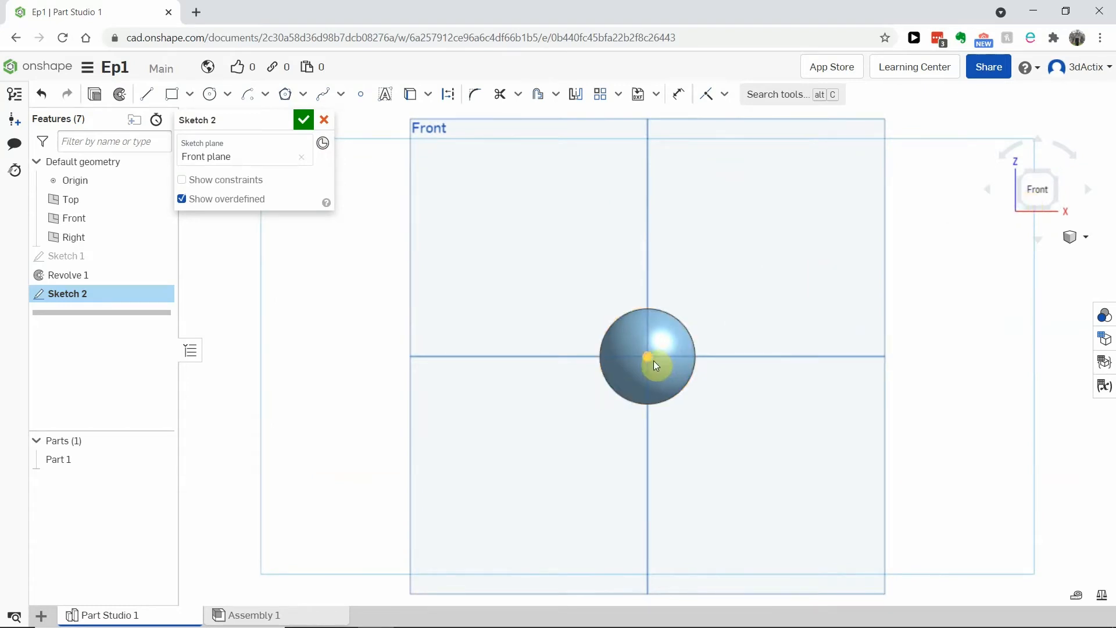
# Draw two level center point circles about 6 mm in diameter on the sphere's upper half, one on each side of the vertical axis
pyautogui.scroll(3, 654, 355)
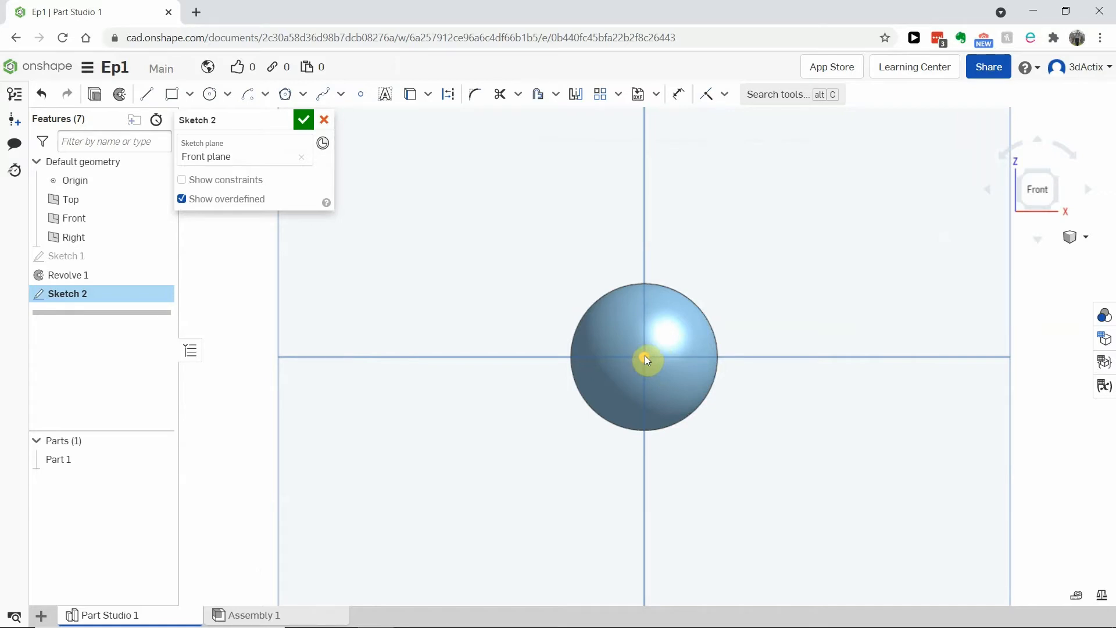
pyautogui.scroll(5, 646, 358)
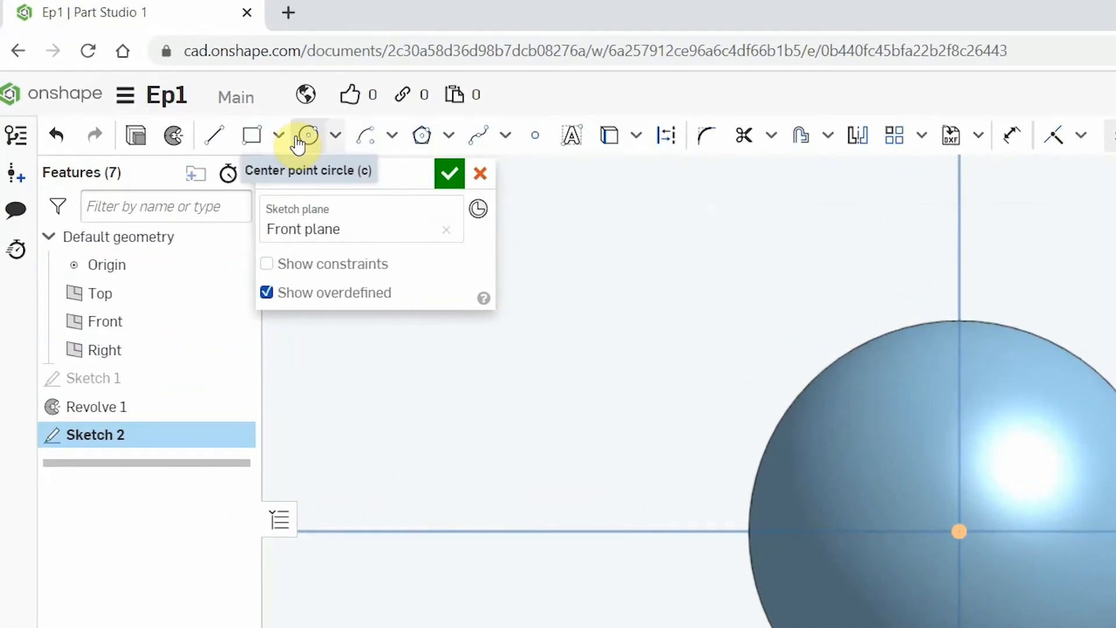
pyautogui.click(297, 141)
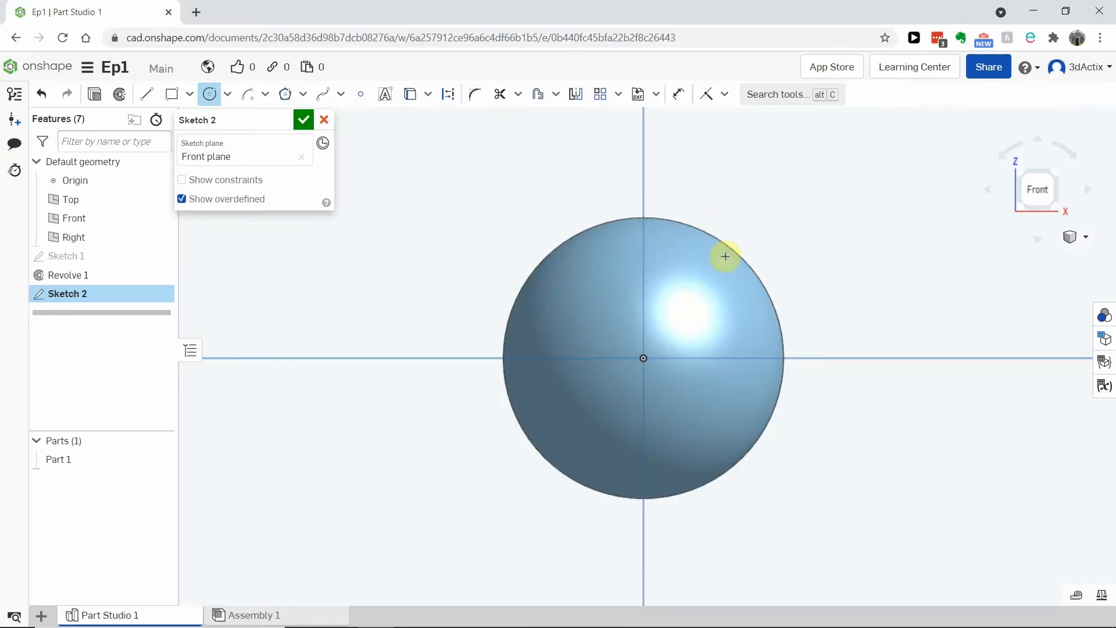
pyautogui.click(699, 314)
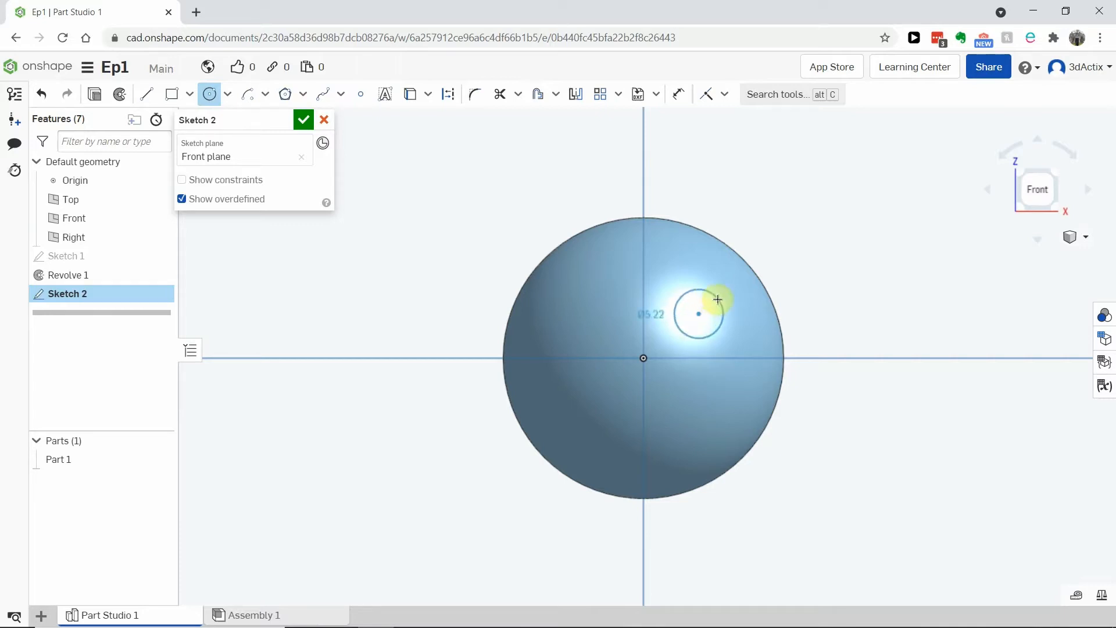
pyautogui.click(720, 297)
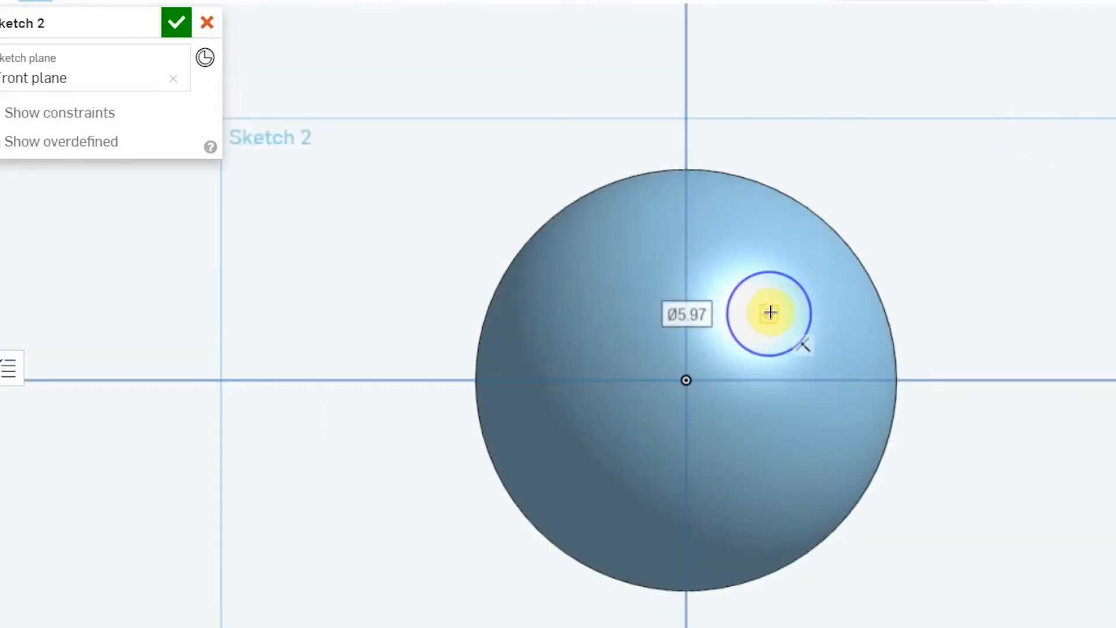
pyautogui.click(771, 313)
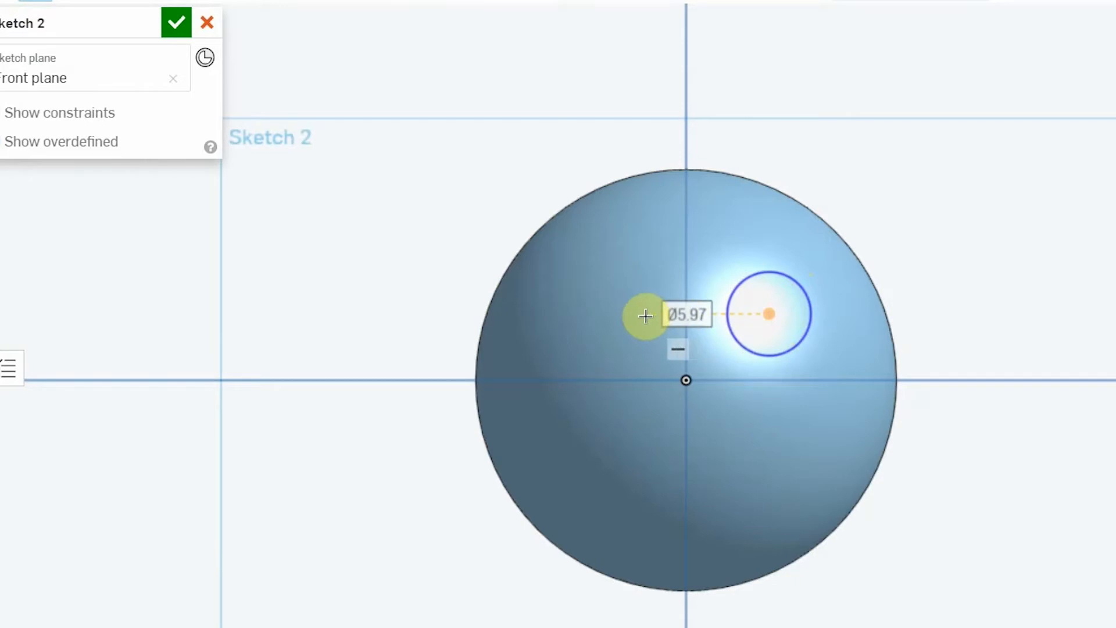
pyautogui.click(606, 316)
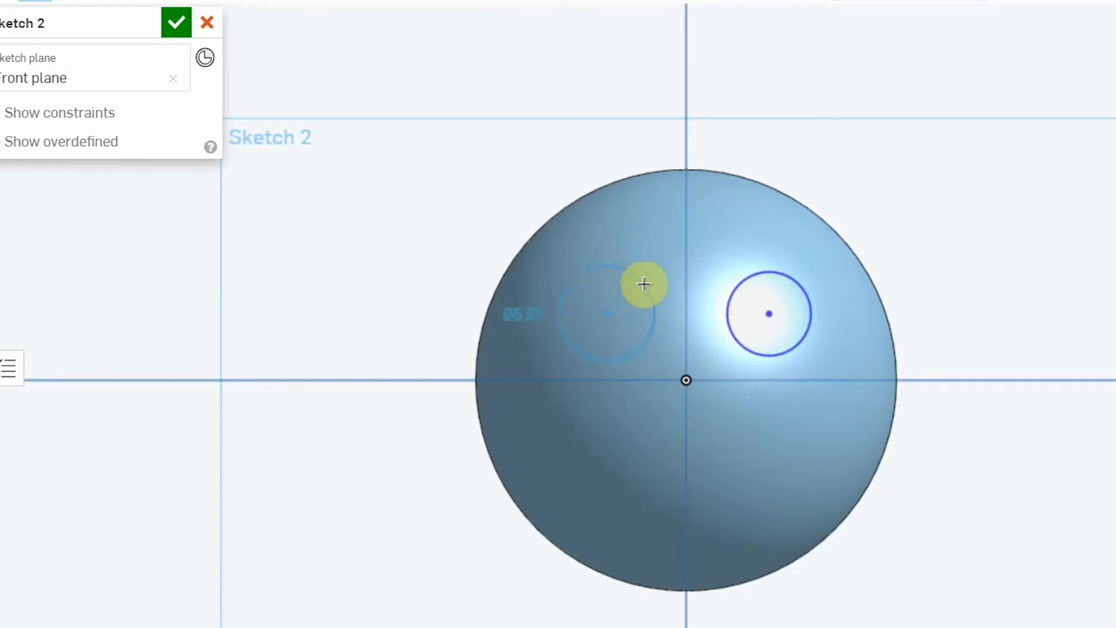
pyautogui.click(642, 293)
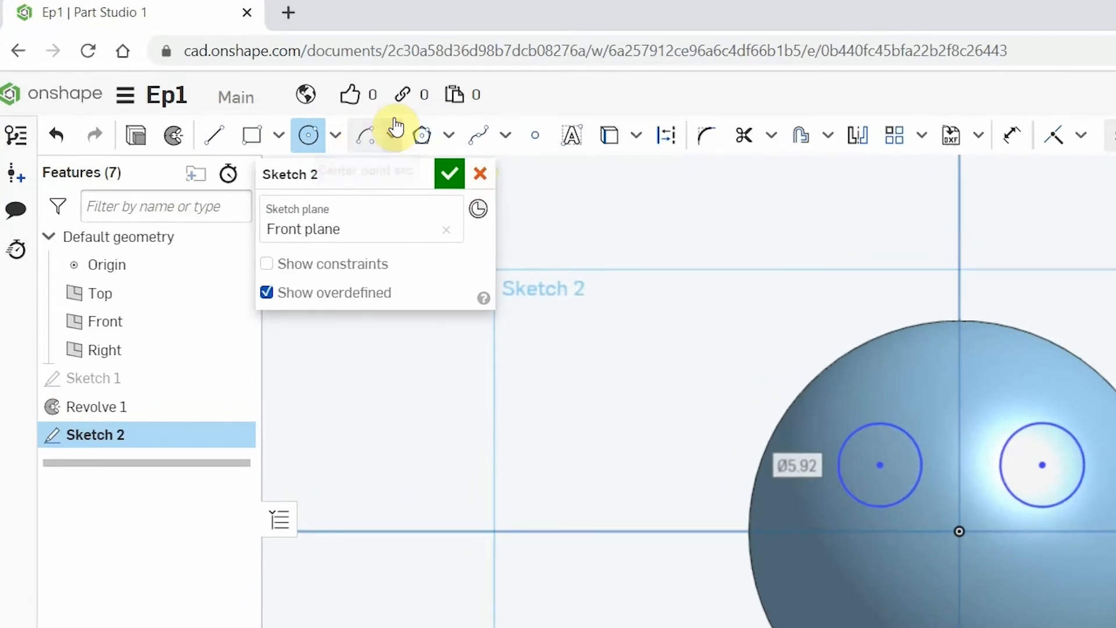
# Draw a smile from two center point arcs, one about R12.45 centred on the origin and one about R18.1 centred above it
pyautogui.click(394, 137)
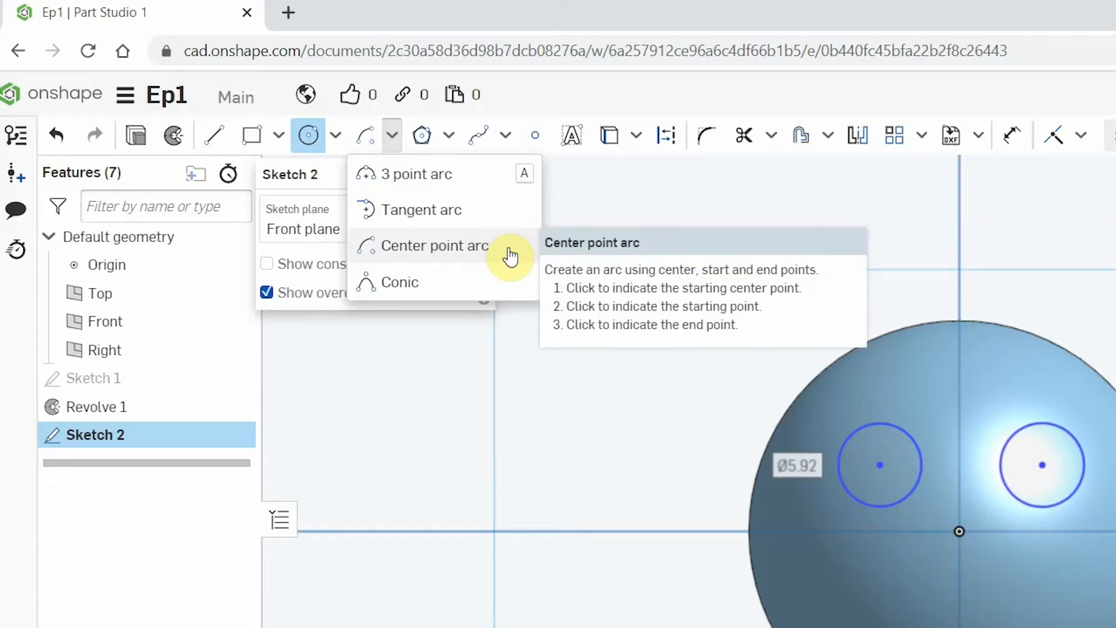
pyautogui.click(512, 255)
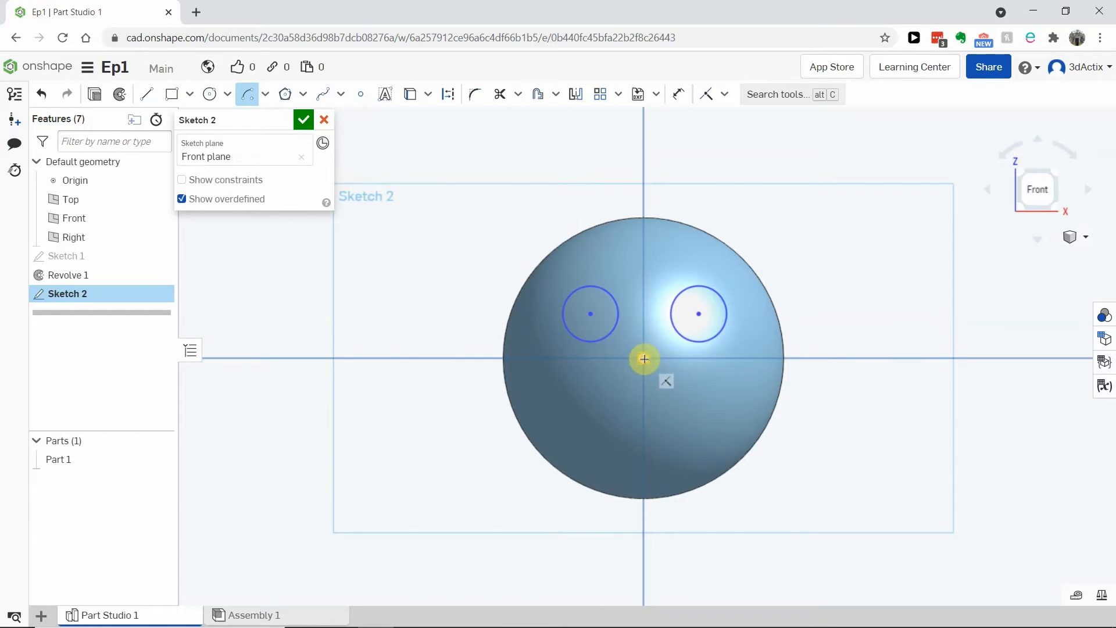
pyautogui.click(680, 378)
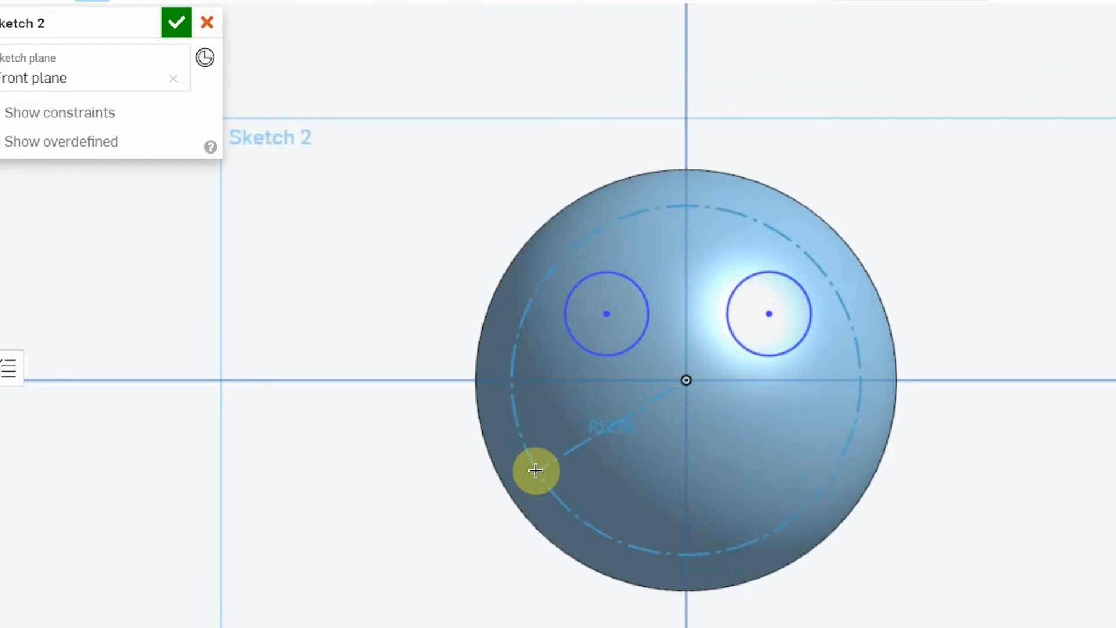
pyautogui.click(535, 469)
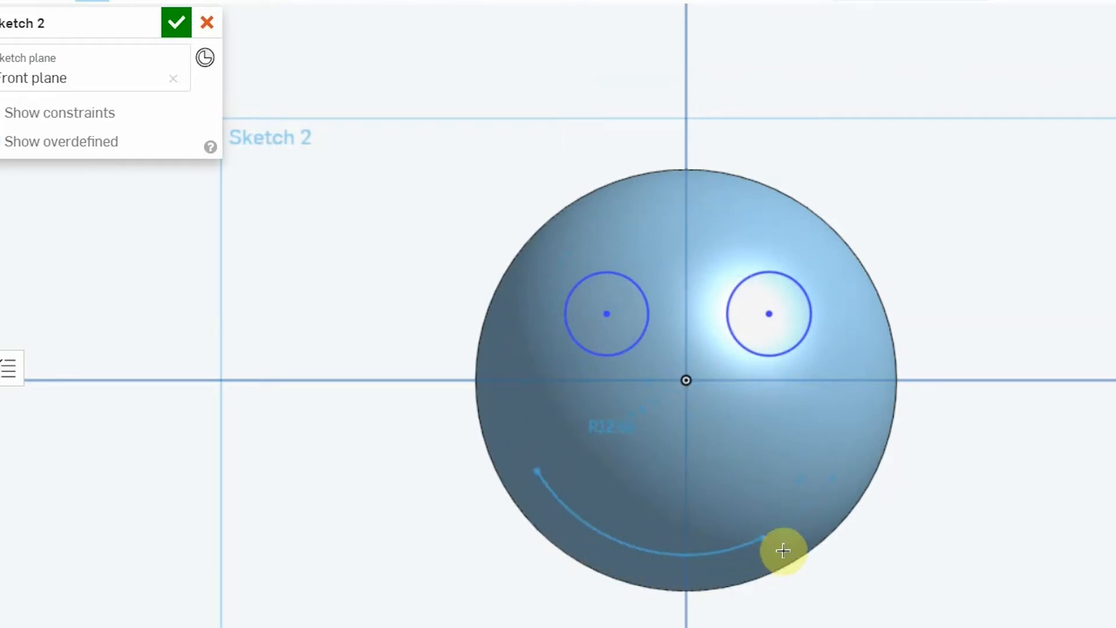
pyautogui.click(836, 470)
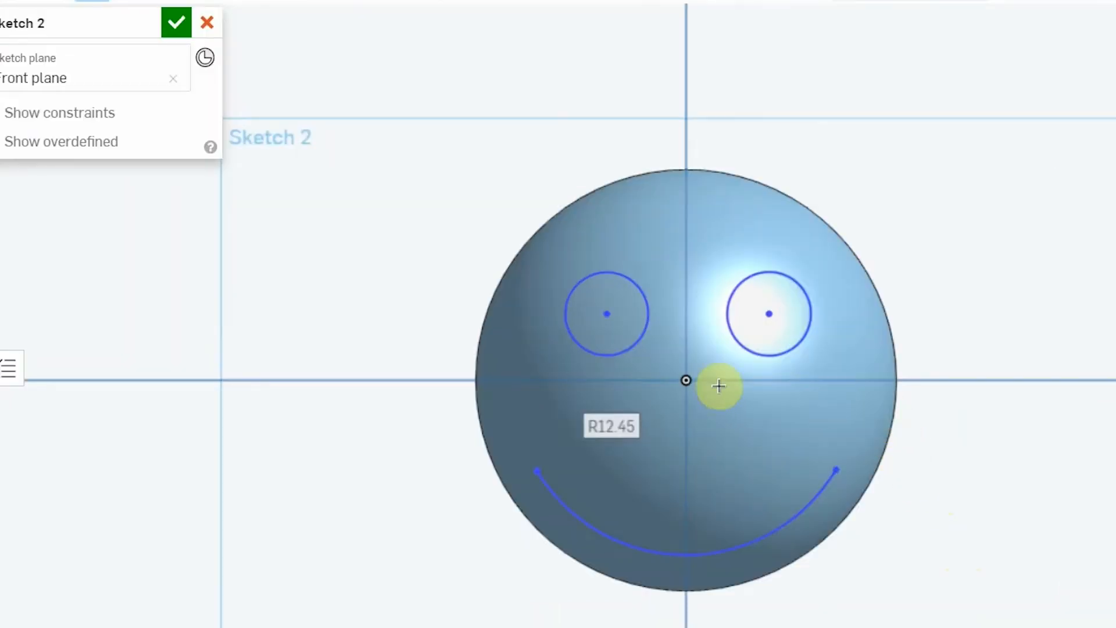
pyautogui.click(689, 271)
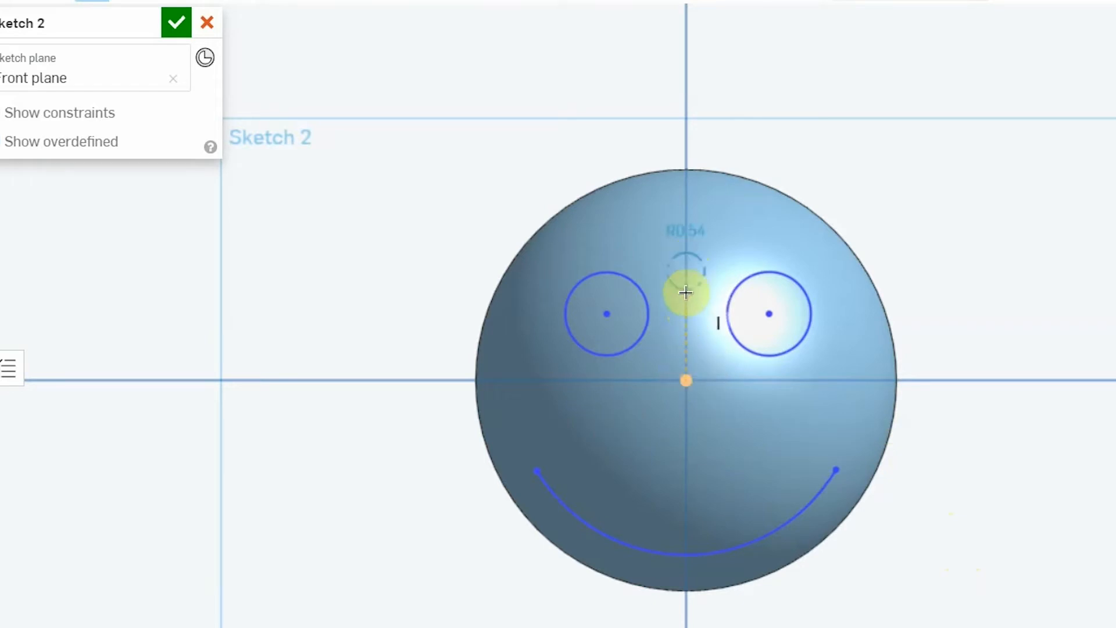
pyautogui.click(543, 481)
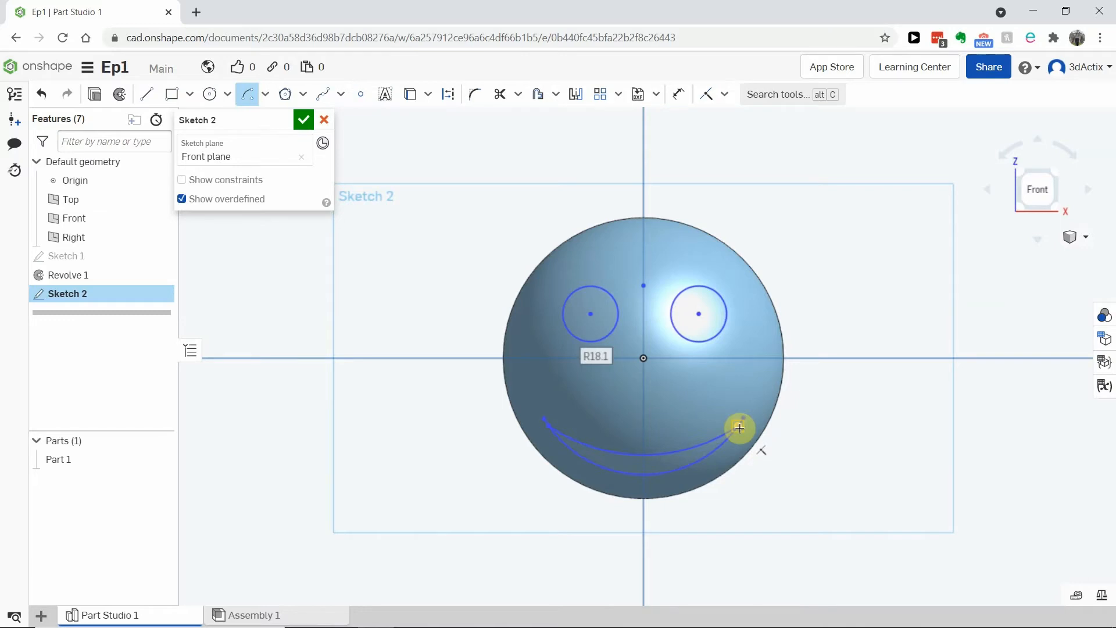
# Examine both corners of the smile to check how the ends of the two arcs meet
pyautogui.scroll(10, 739, 428)
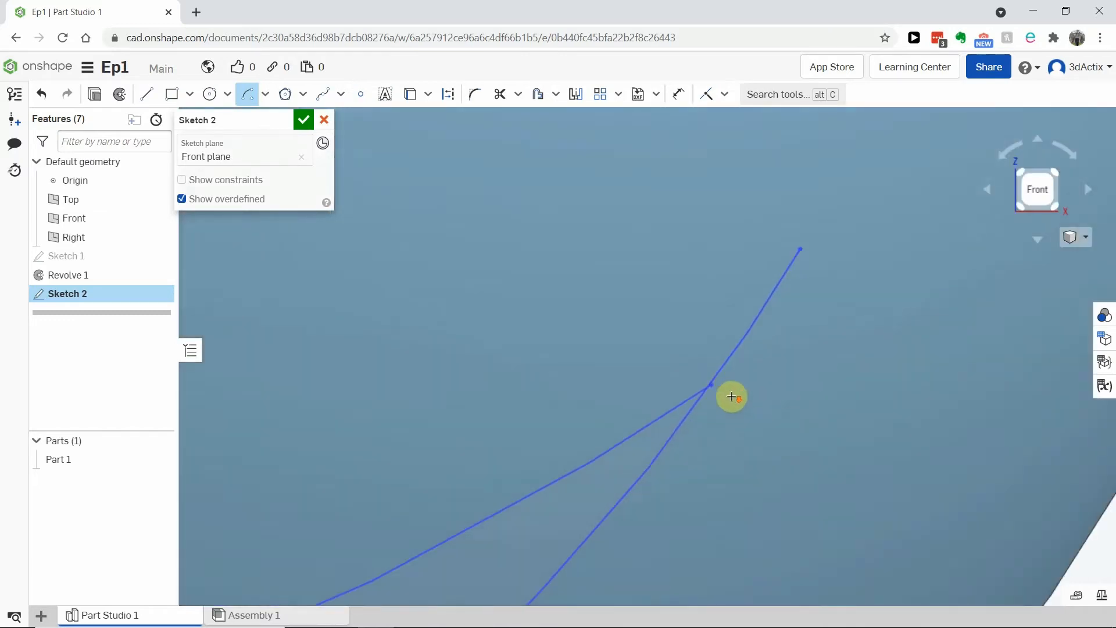
pyautogui.scroll(3, 731, 398)
pyautogui.moveTo(701, 391)
pyautogui.mouseDown()
pyautogui.moveTo(653, 416)
pyautogui.moveTo(690, 381)
pyautogui.mouseUp()
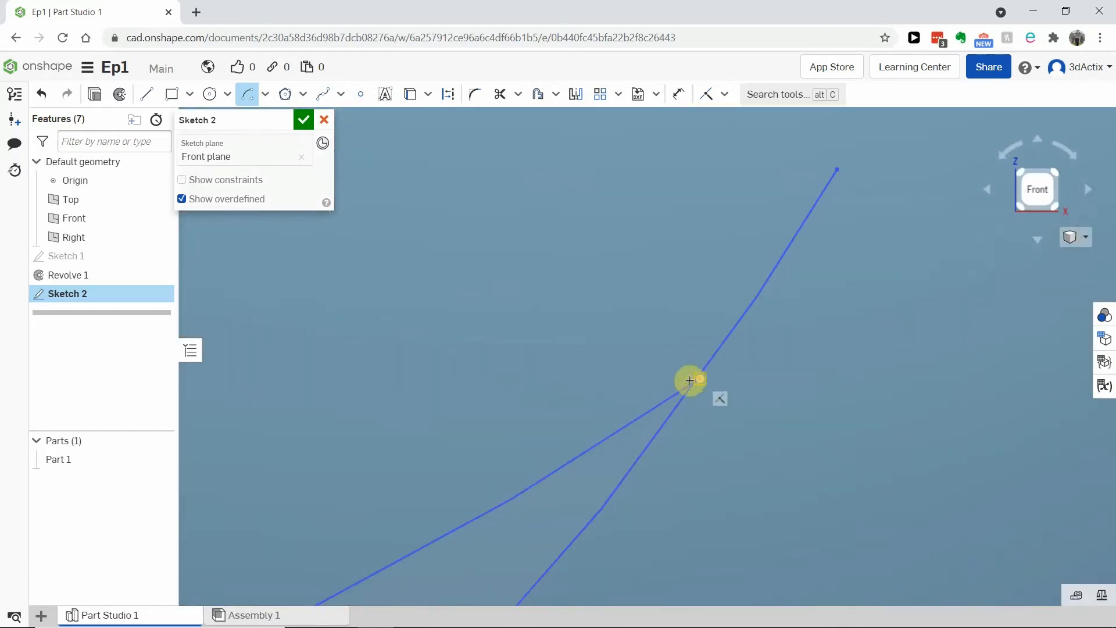
pyautogui.scroll(1, 698, 381)
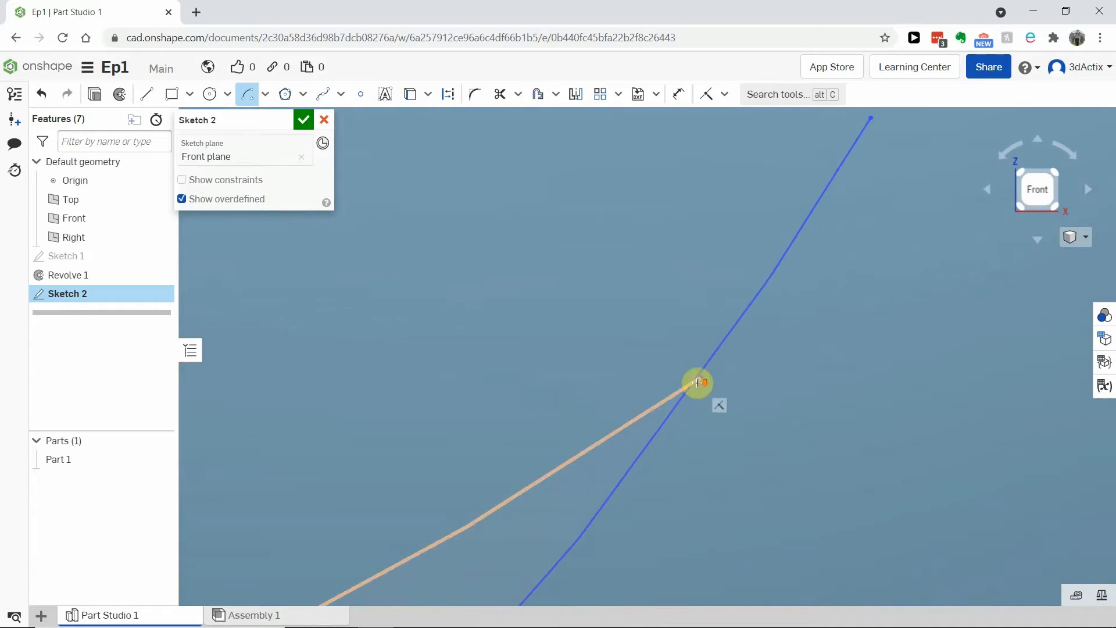
pyautogui.scroll(-2, 697, 382)
pyautogui.scroll(-3, 651, 470)
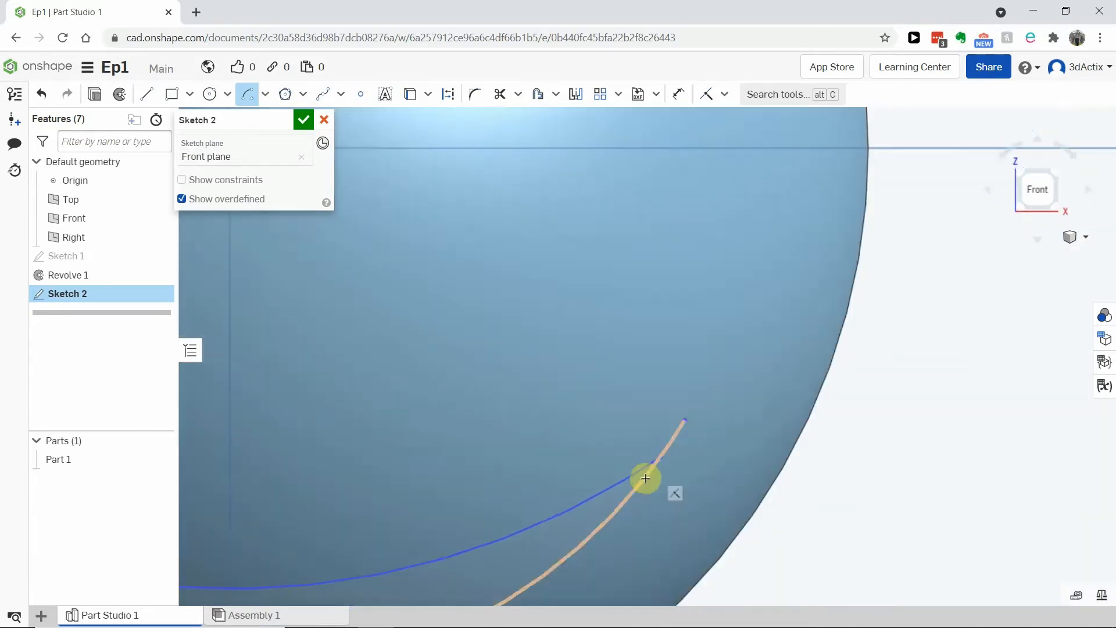
pyautogui.scroll(-5, 513, 496)
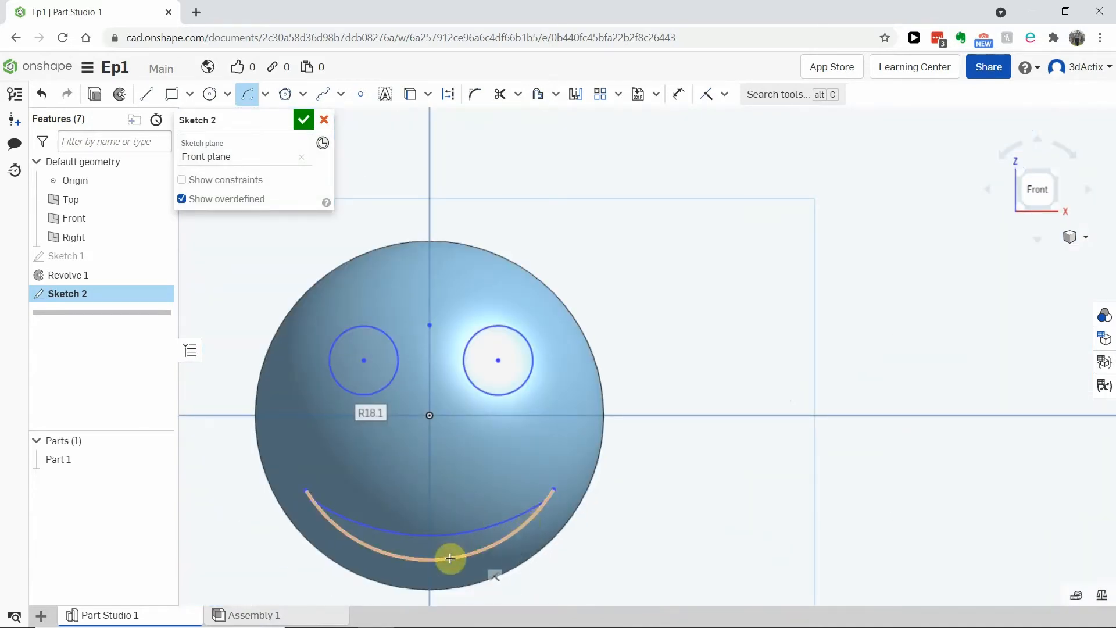
pyautogui.scroll(-3, 305, 498)
pyautogui.scroll(8, 301, 485)
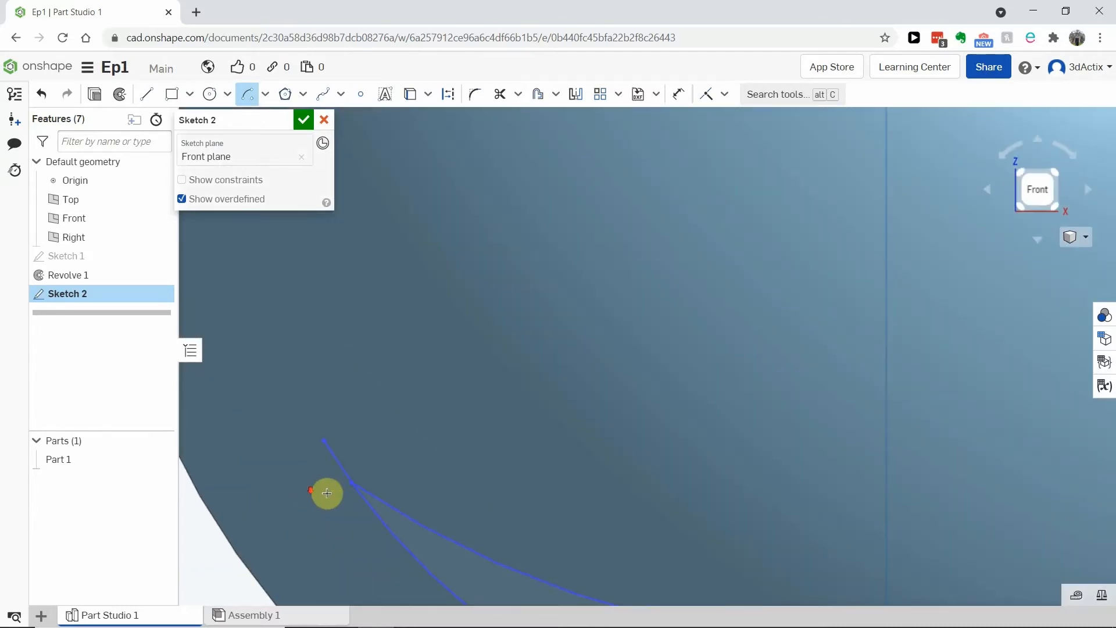
pyautogui.scroll(-10, 386, 486)
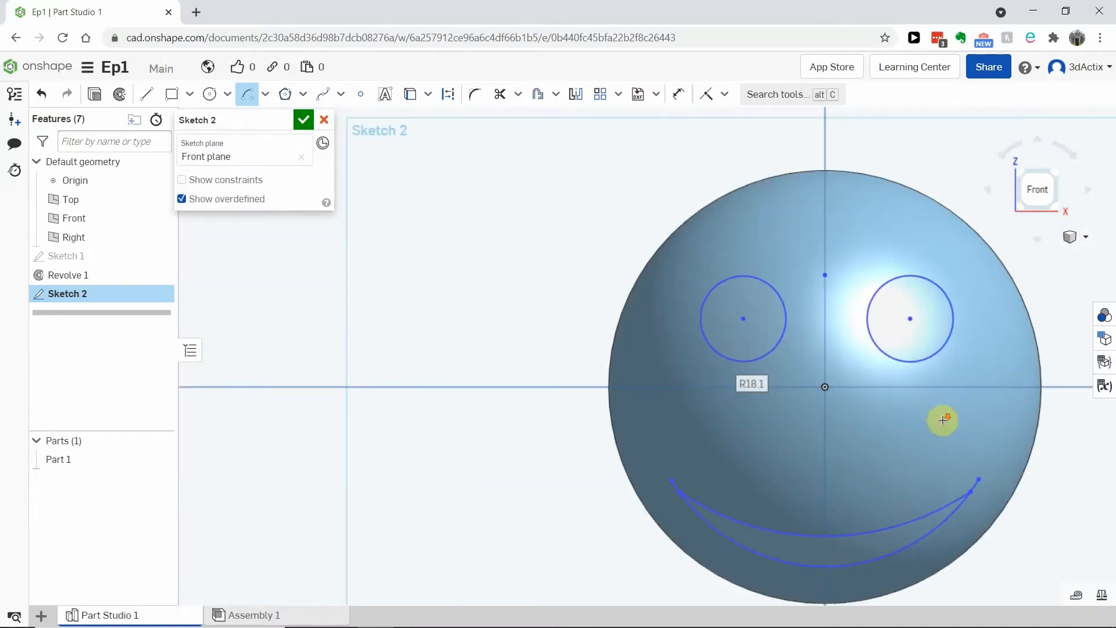
pyautogui.scroll(-2, 944, 425)
pyautogui.scroll(2, 949, 436)
pyautogui.scroll(-1, 956, 454)
pyautogui.scroll(1, 961, 462)
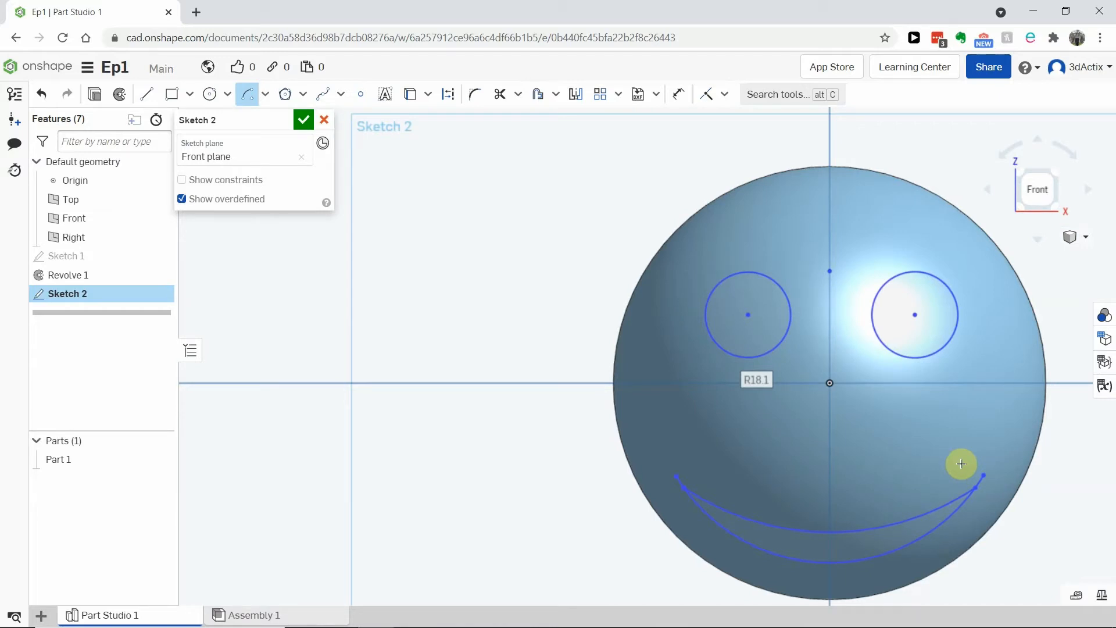
pyautogui.press('Escape')
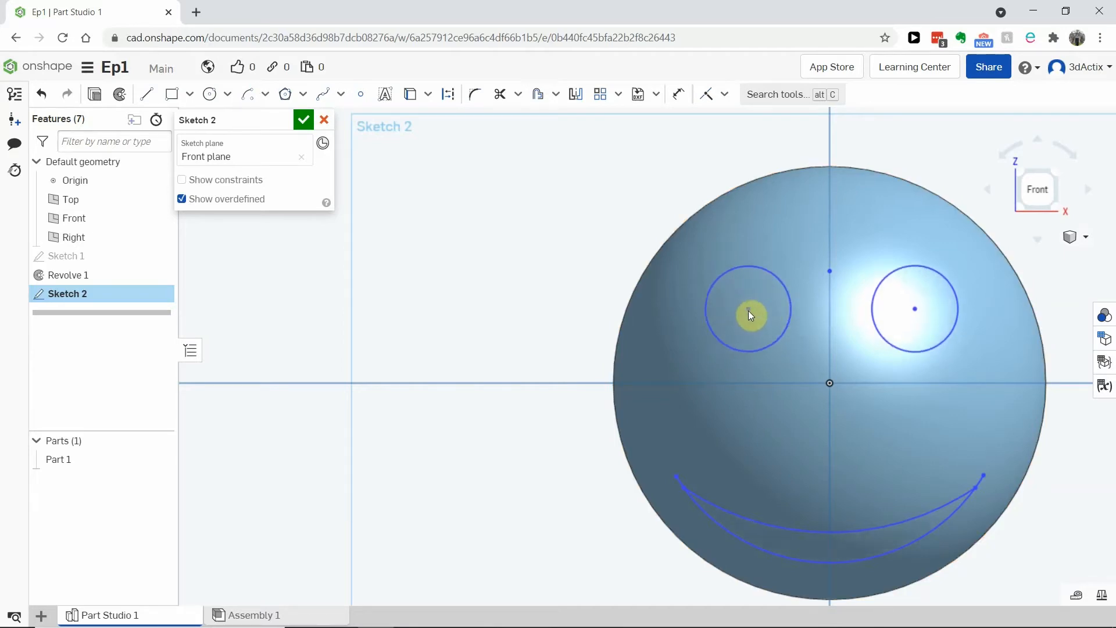
# Adjust the left eye circle's position, move the upper smile arc's centre point higher on the vertical axis, and accept the sketch
pyautogui.moveTo(748, 315); pyautogui.dragTo(745, 314)
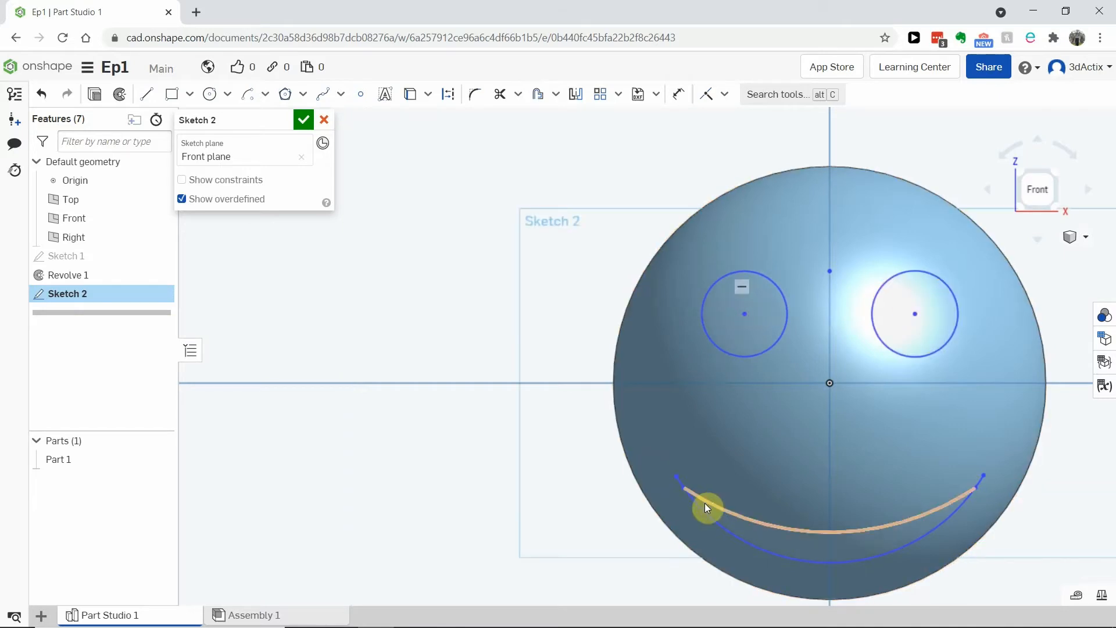
pyautogui.click(830, 382)
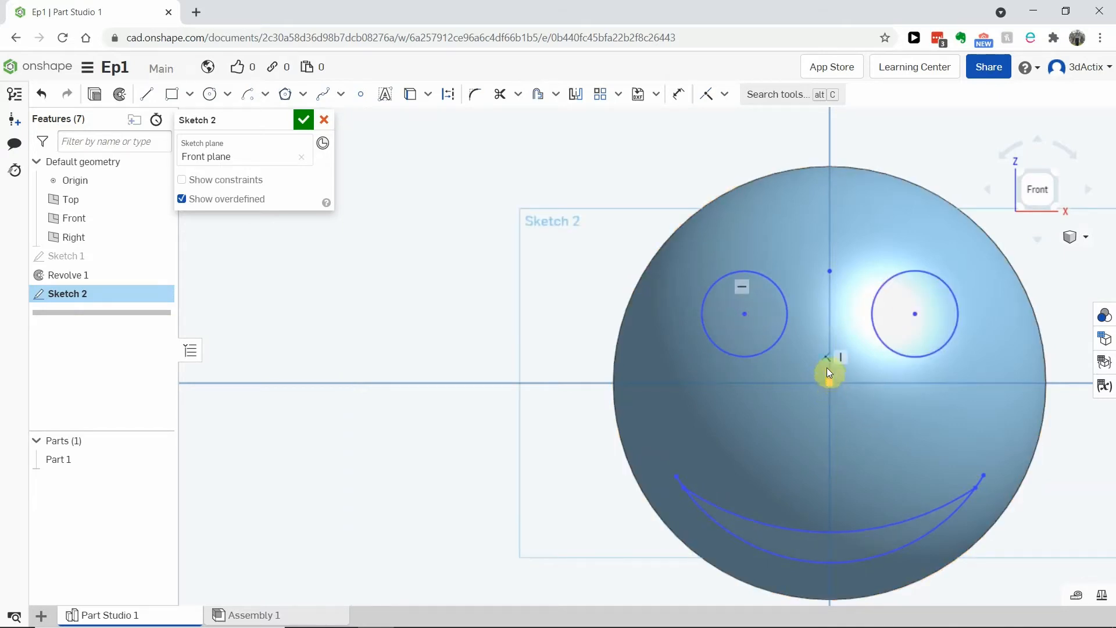
pyautogui.click(831, 270)
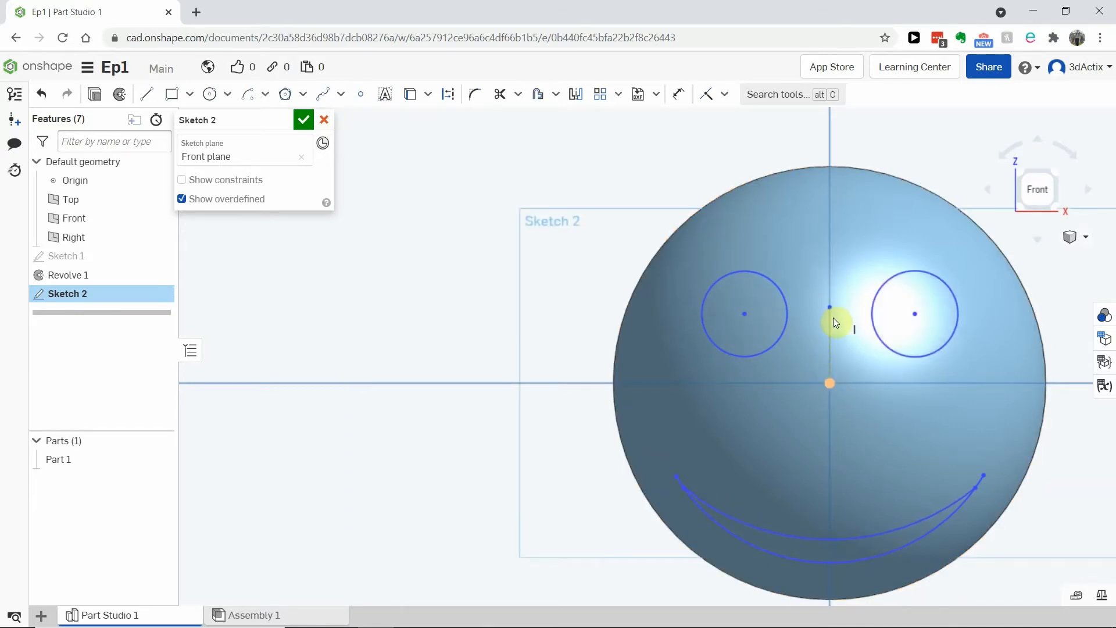
pyautogui.moveTo(851, 277); pyautogui.dragTo(849, 243)
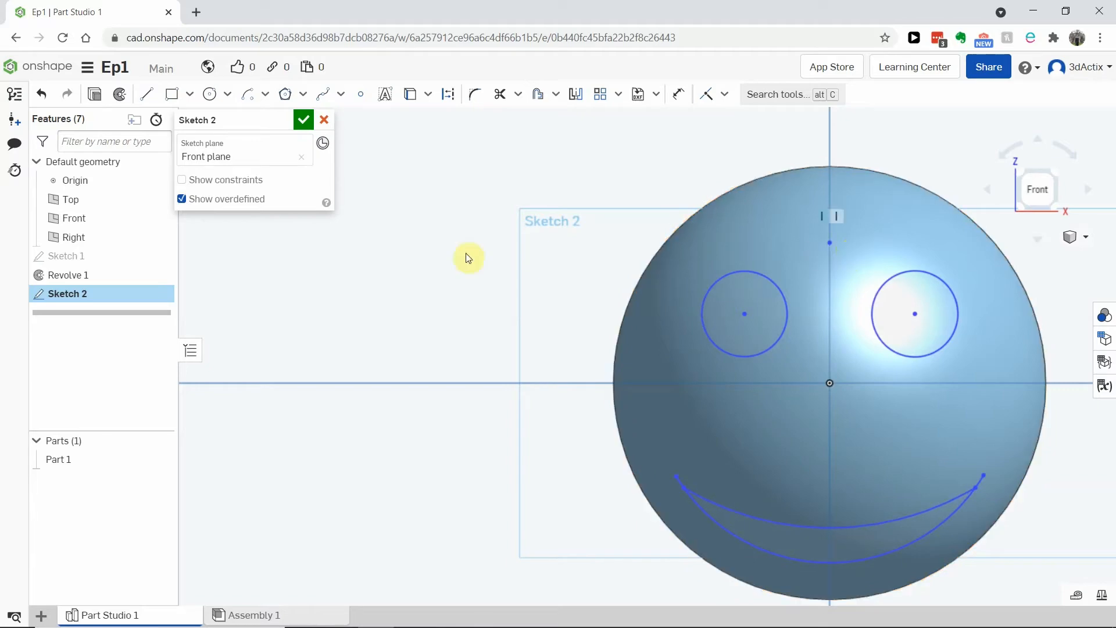
pyautogui.click(302, 121)
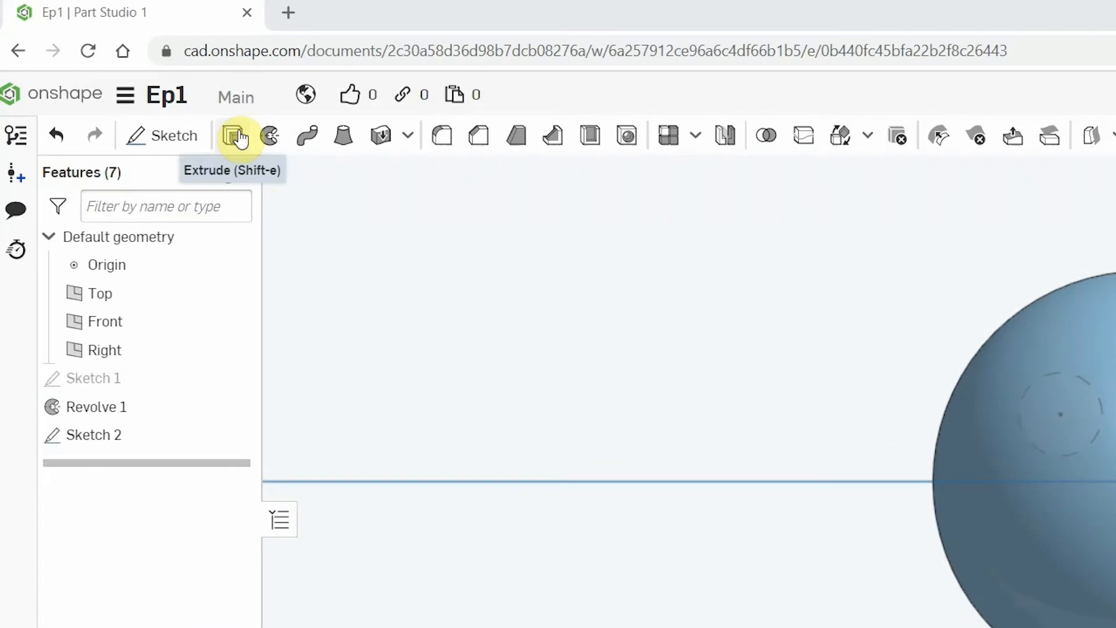
# Start an Extrude that removes the eye and mouth regions of Sketch 2 from the sphere, with the end type Through all
pyautogui.click(235, 136)
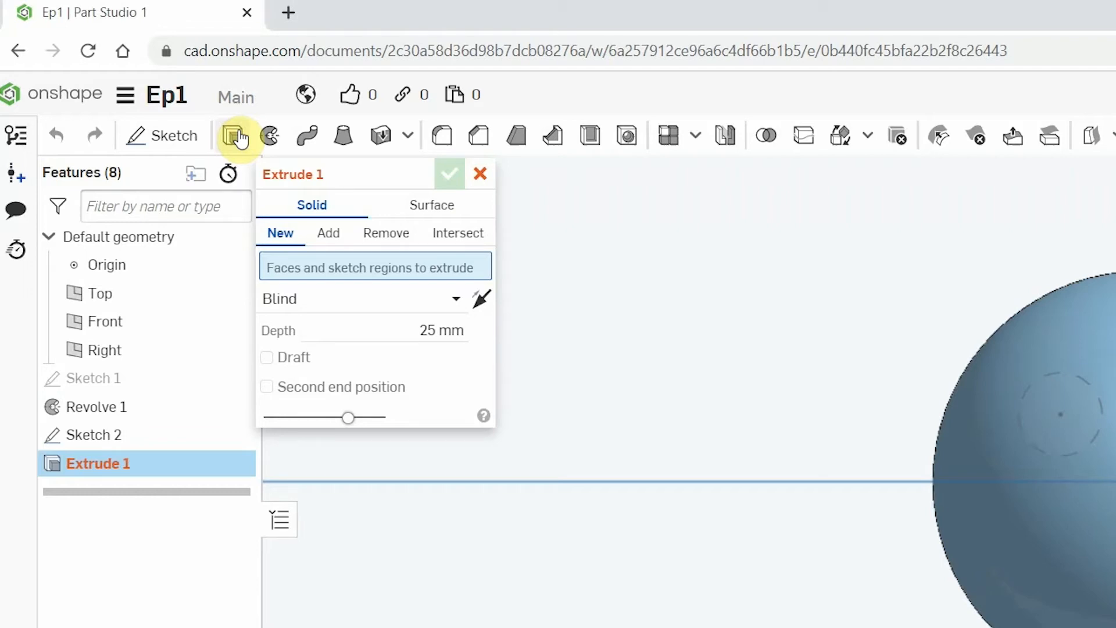
pyautogui.click(381, 242)
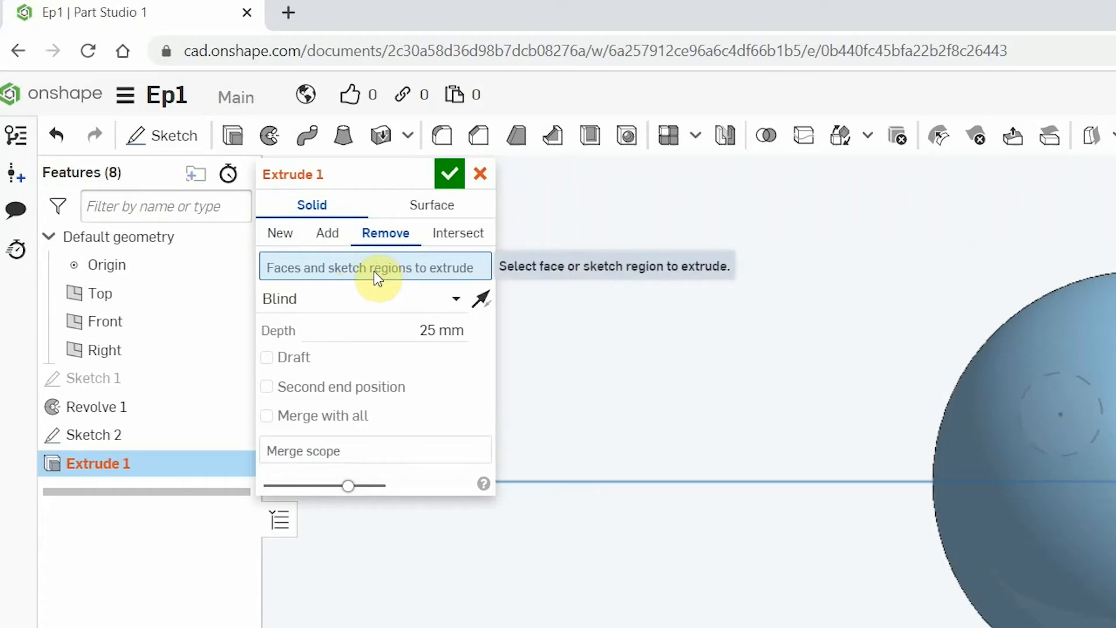
pyautogui.click(105, 435)
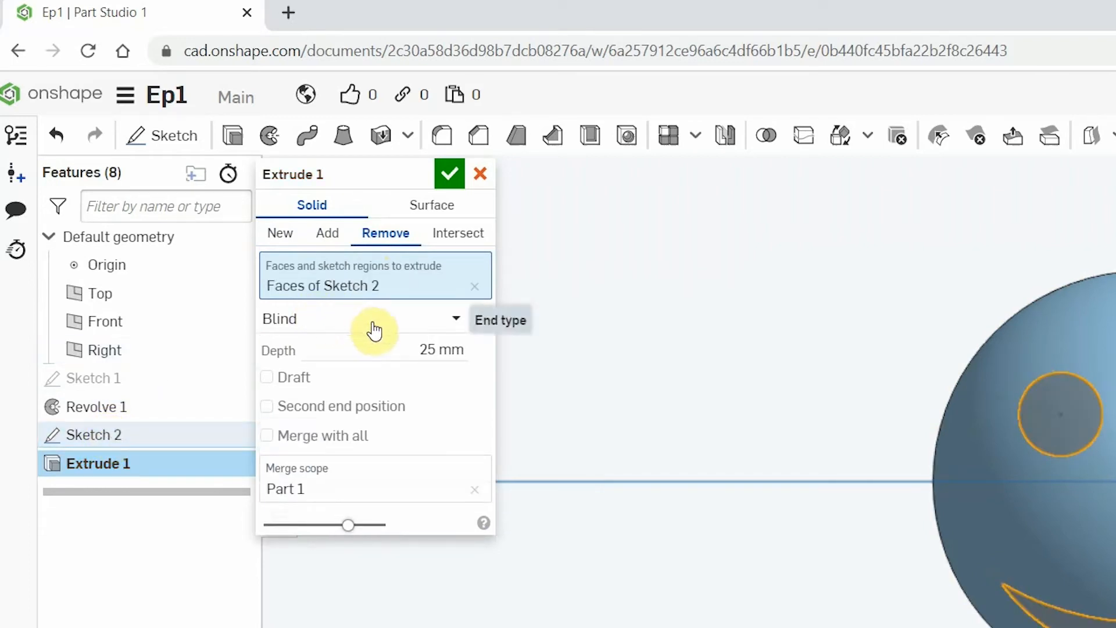
pyautogui.click(459, 323)
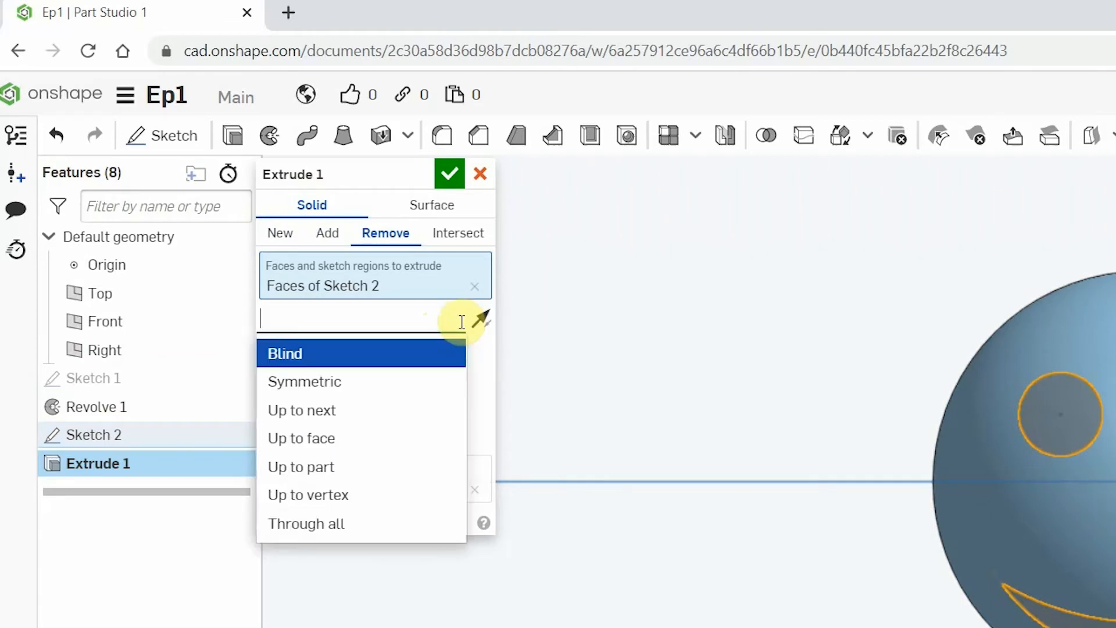
pyautogui.click(389, 523)
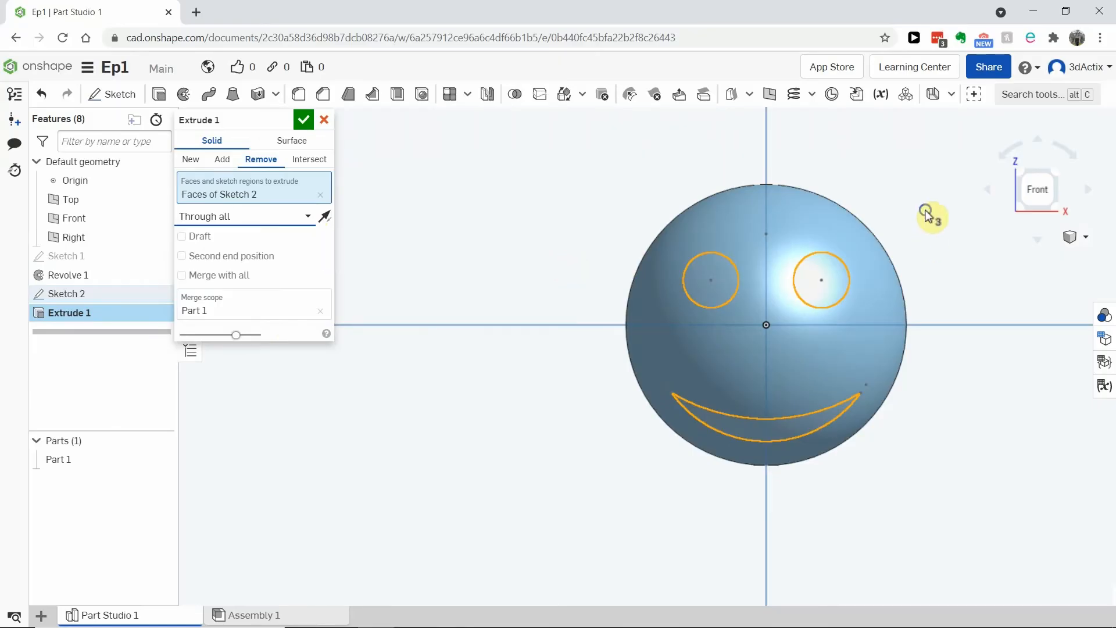
pyautogui.moveTo(924, 216); pyautogui.dragTo(760, 241, button='right')
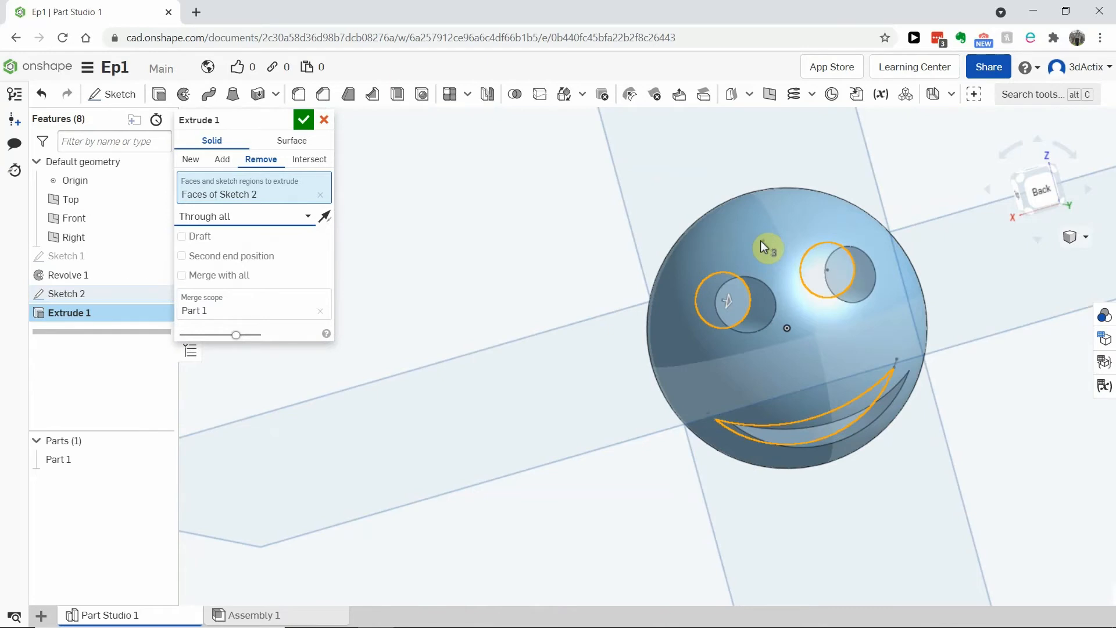
pyautogui.moveTo(761, 240)
pyautogui.mouseDown(button='right')
pyautogui.moveTo(772, 239)
pyautogui.moveTo(752, 236)
pyautogui.moveTo(899, 216)
pyautogui.moveTo(765, 294)
pyautogui.moveTo(619, 257)
pyautogui.mouseUp(button='right')
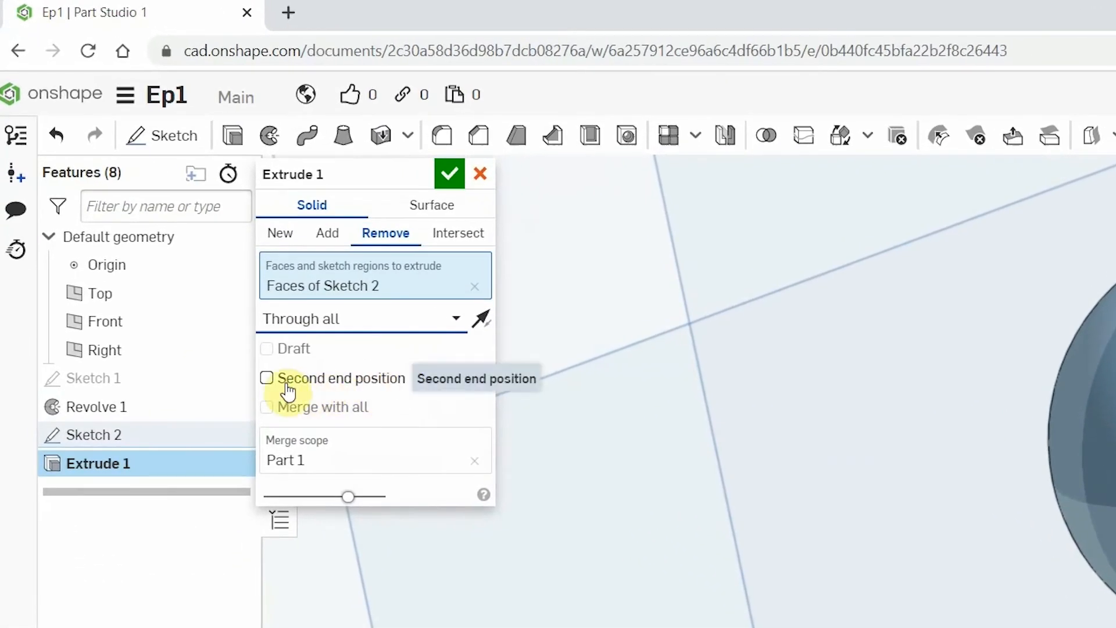
# Add a second end position set to Through all so the face cuts run both ways through the sphere, and accept the extrude
pyautogui.click(267, 378)
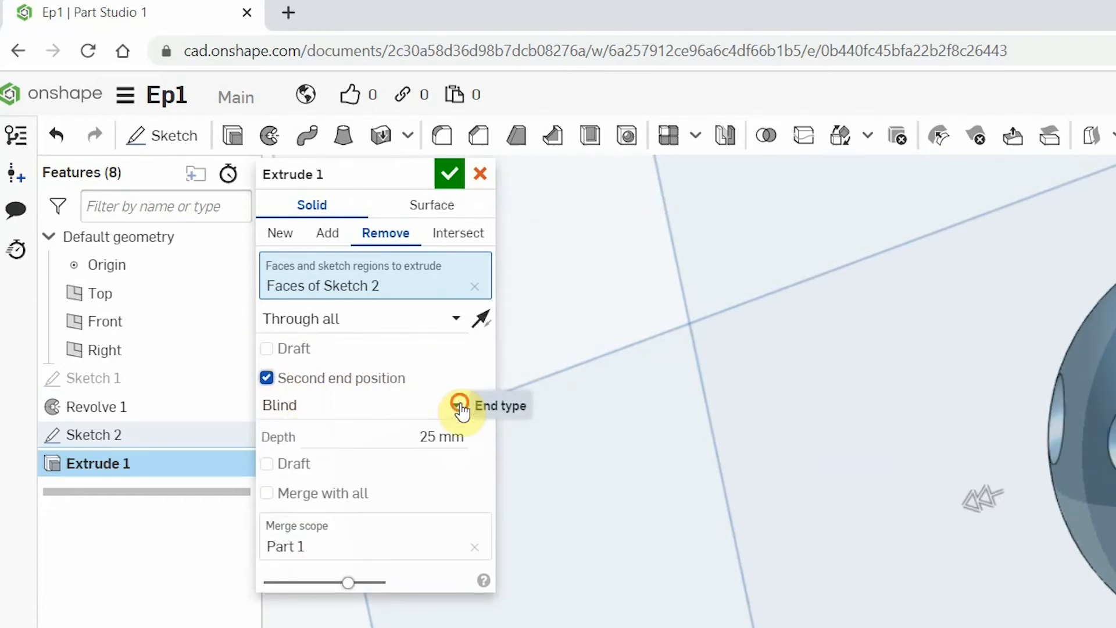
pyautogui.click(457, 405)
pyautogui.click(333, 582)
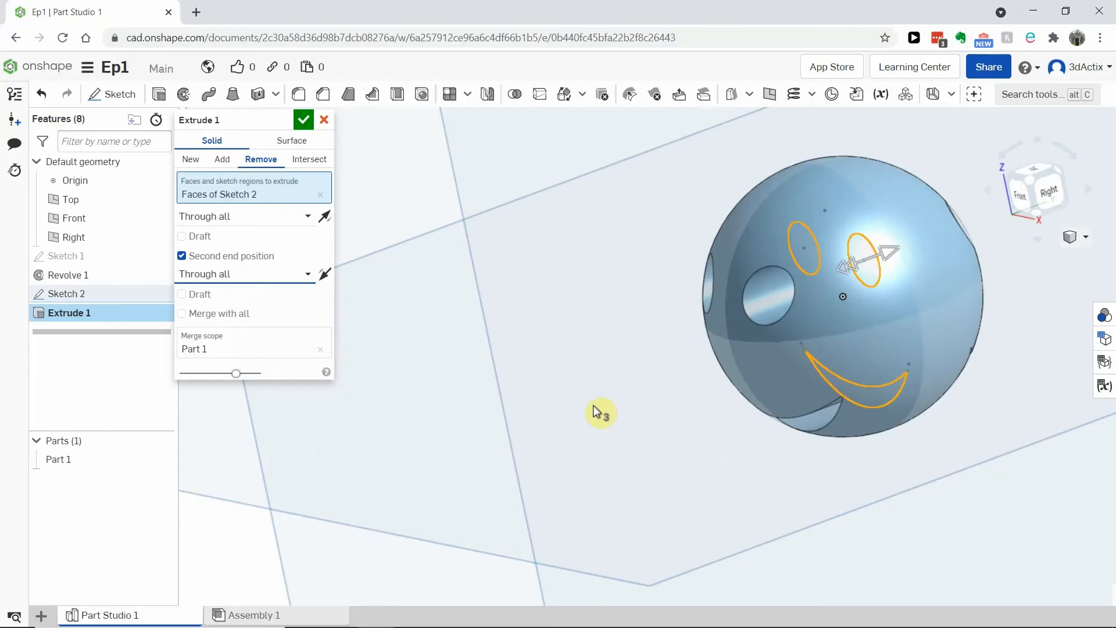
pyautogui.moveTo(717, 432)
pyautogui.mouseDown(button='right')
pyautogui.moveTo(750, 406)
pyautogui.moveTo(635, 431)
pyautogui.moveTo(578, 429)
pyautogui.moveTo(701, 413)
pyautogui.moveTo(726, 424)
pyautogui.moveTo(748, 409)
pyautogui.mouseUp(button='right')
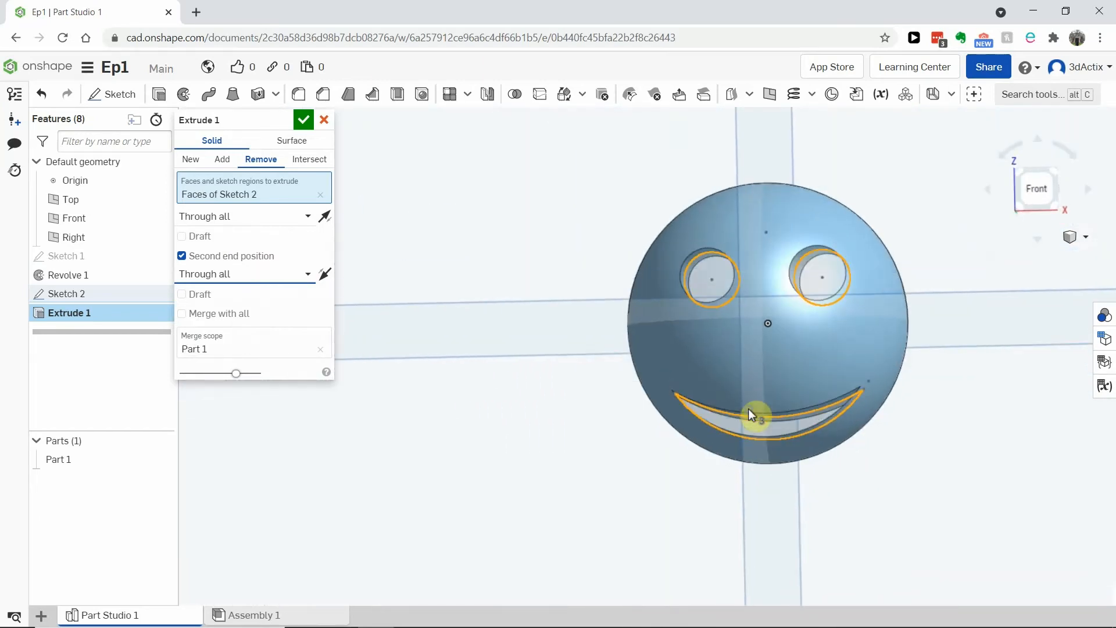
pyautogui.click(303, 121)
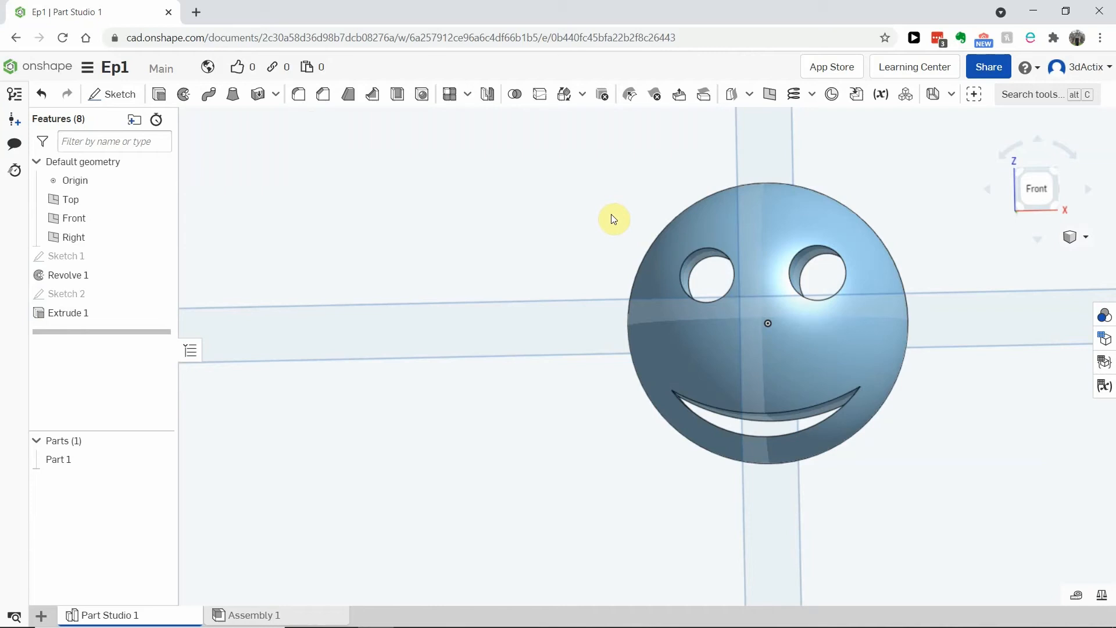
pyautogui.scroll(2, 833, 248)
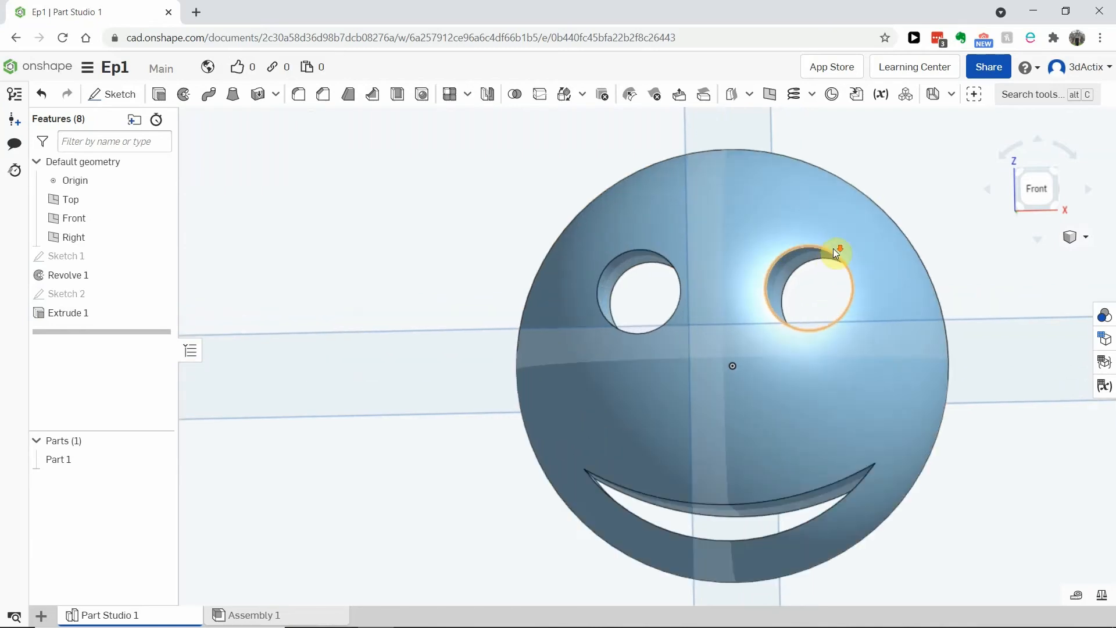
pyautogui.scroll(-10, 833, 249)
pyautogui.scroll(3, 910, 236)
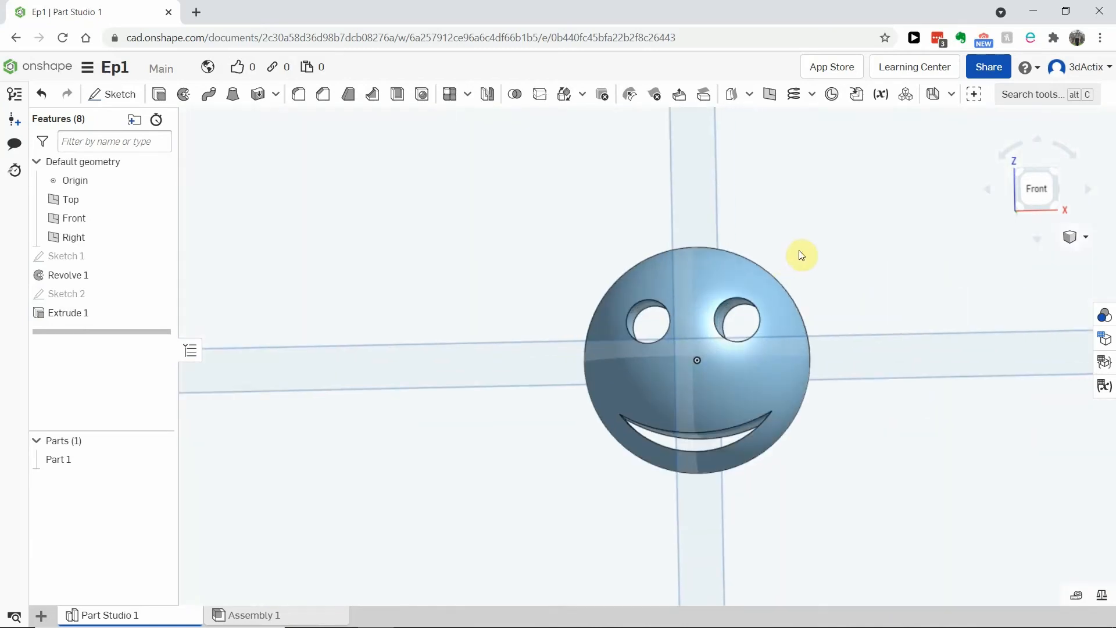
pyautogui.moveTo(845, 250); pyautogui.dragTo(1021, 248, button='right')
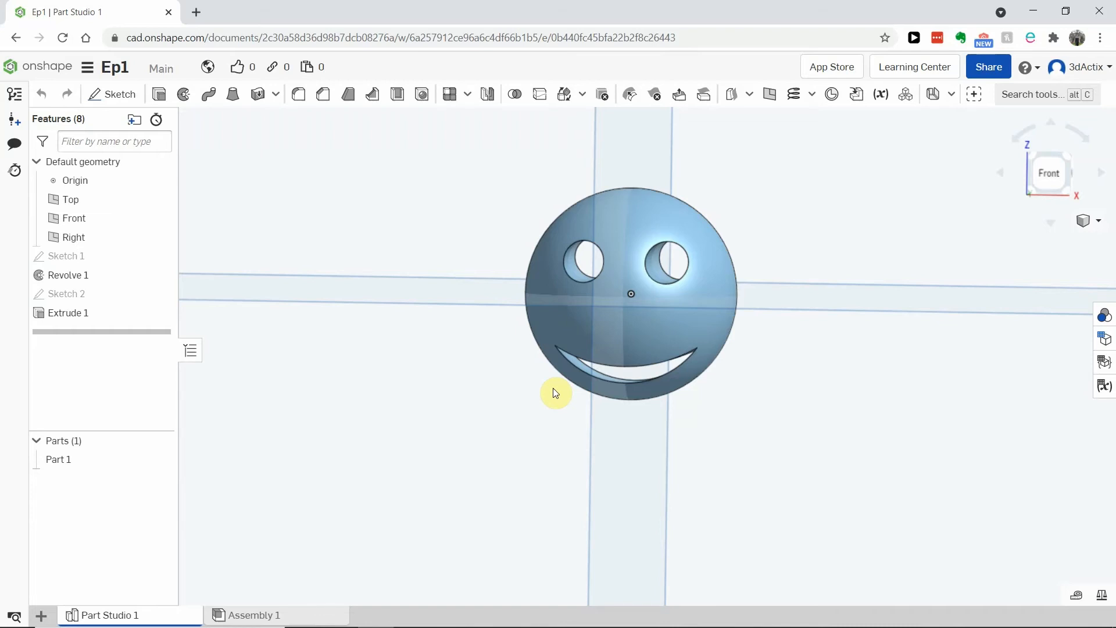
# Start exporting Part Studio 1 and name the export file Smiley 3Dmoji
pyautogui.moveTo(155, 619)
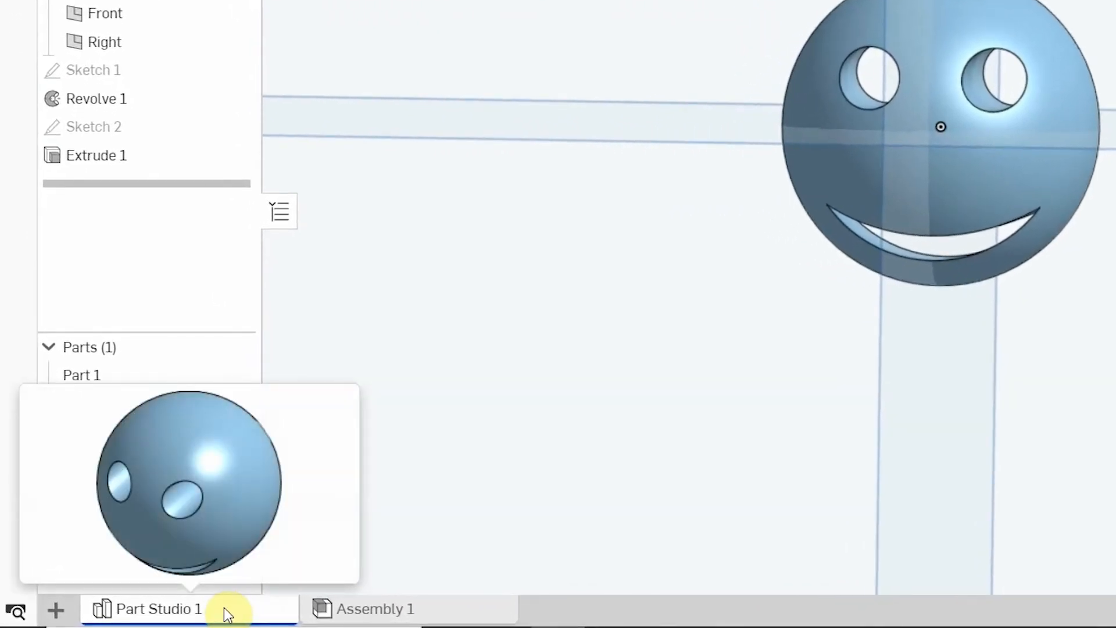
pyautogui.rightClick(225, 609)
pyautogui.click(173, 584)
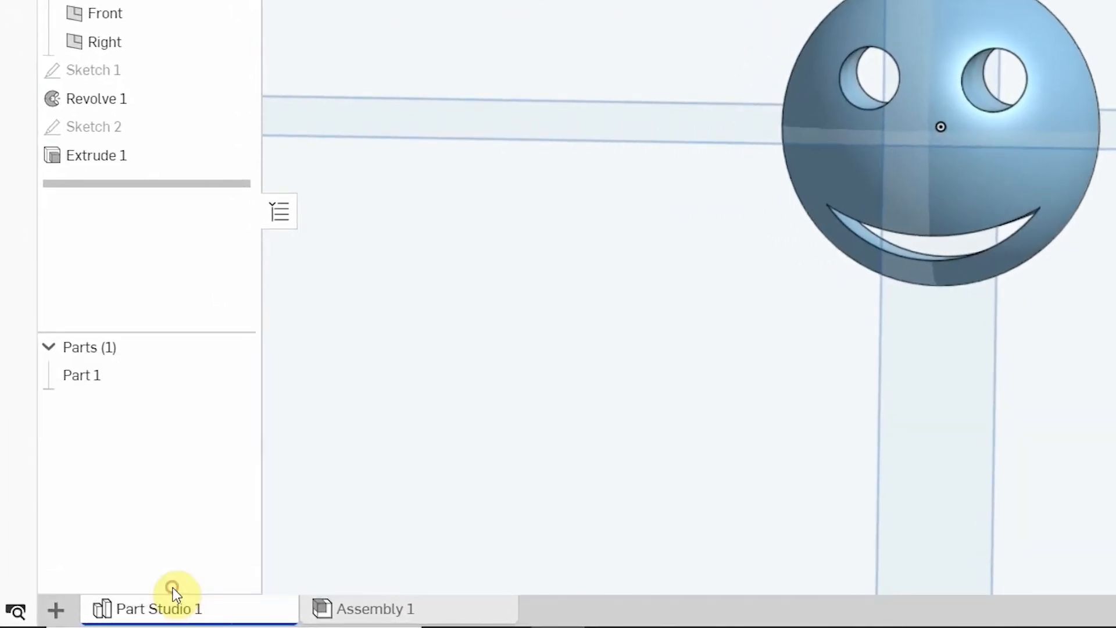
pyautogui.moveTo(429, 147); pyautogui.dragTo(294, 150)
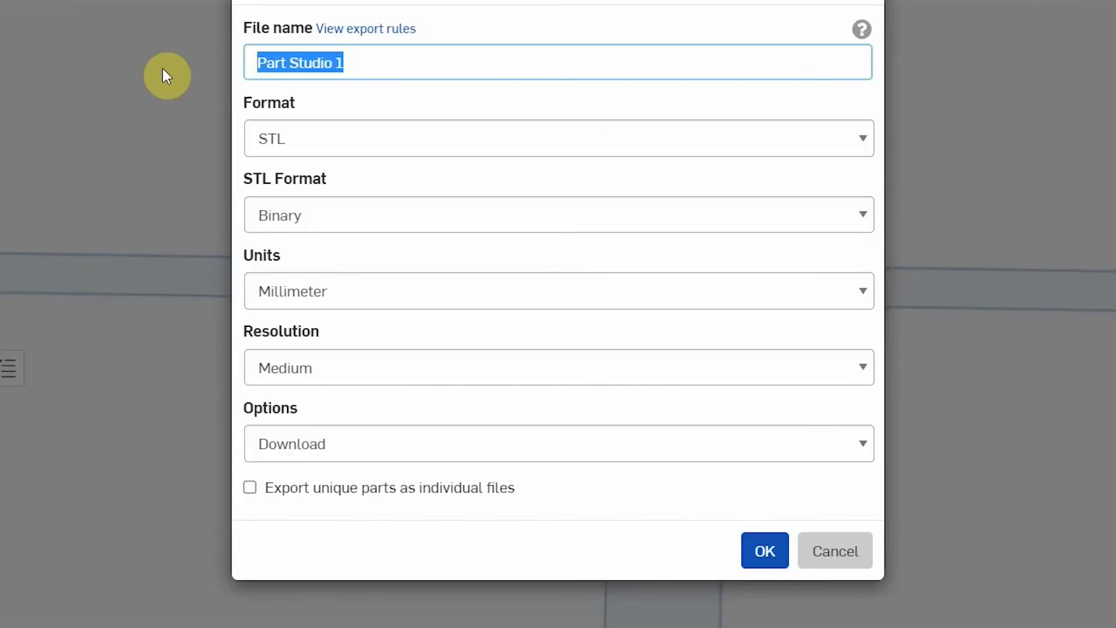
pyautogui.write('Sm')
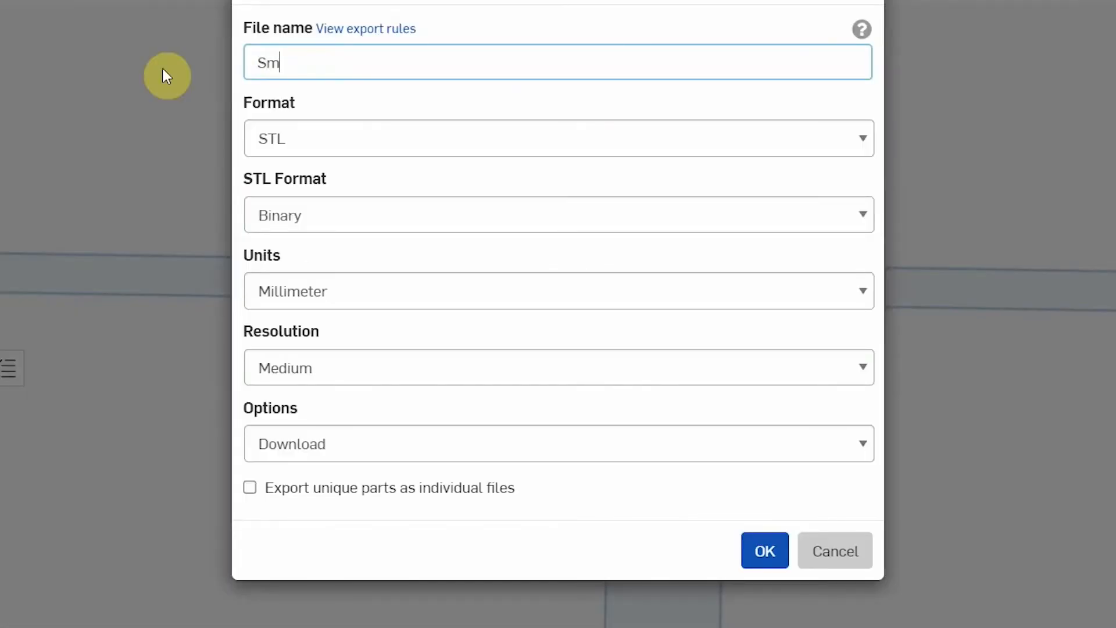
pyautogui.write('iley 3Dmoji')
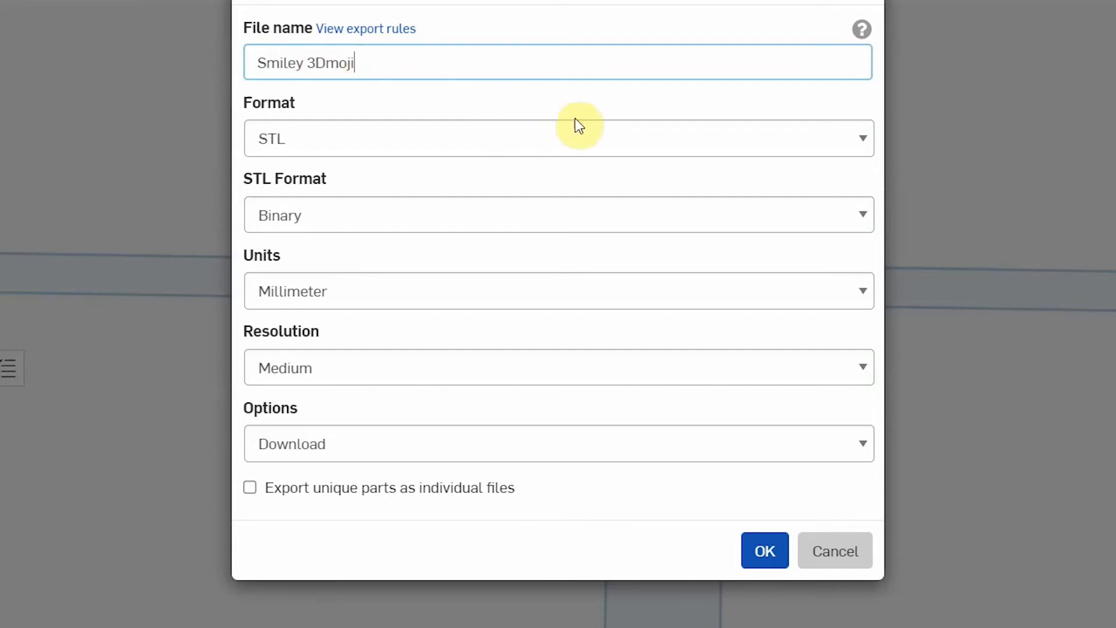
# Choose the STL format, keep Binary, Millimeter and Medium resolution, and download the export
pyautogui.click(852, 137)
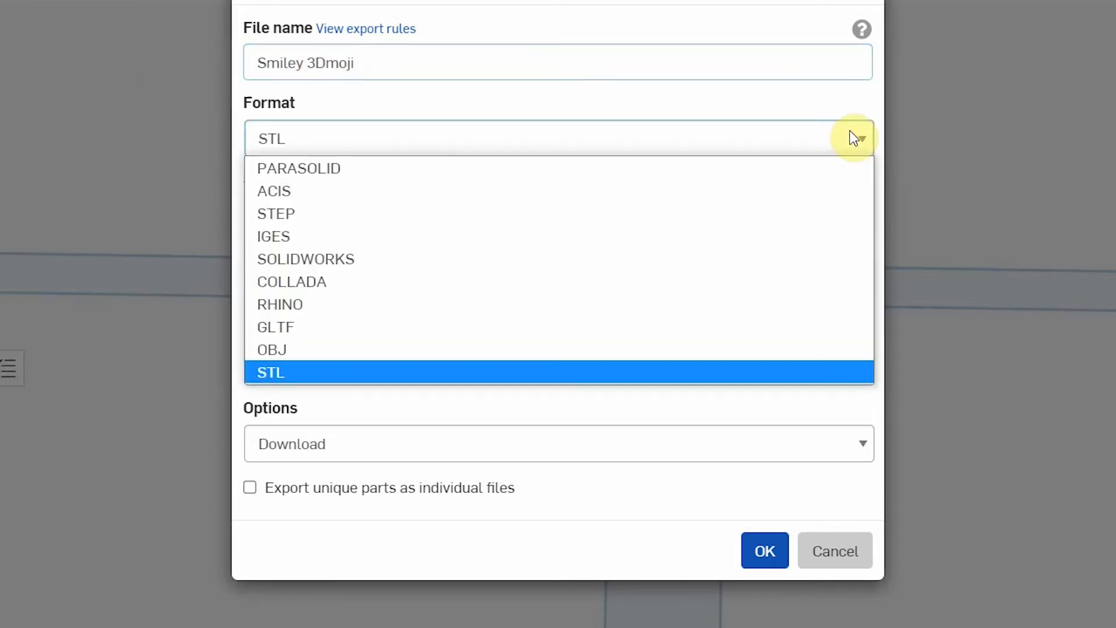
pyautogui.click(423, 372)
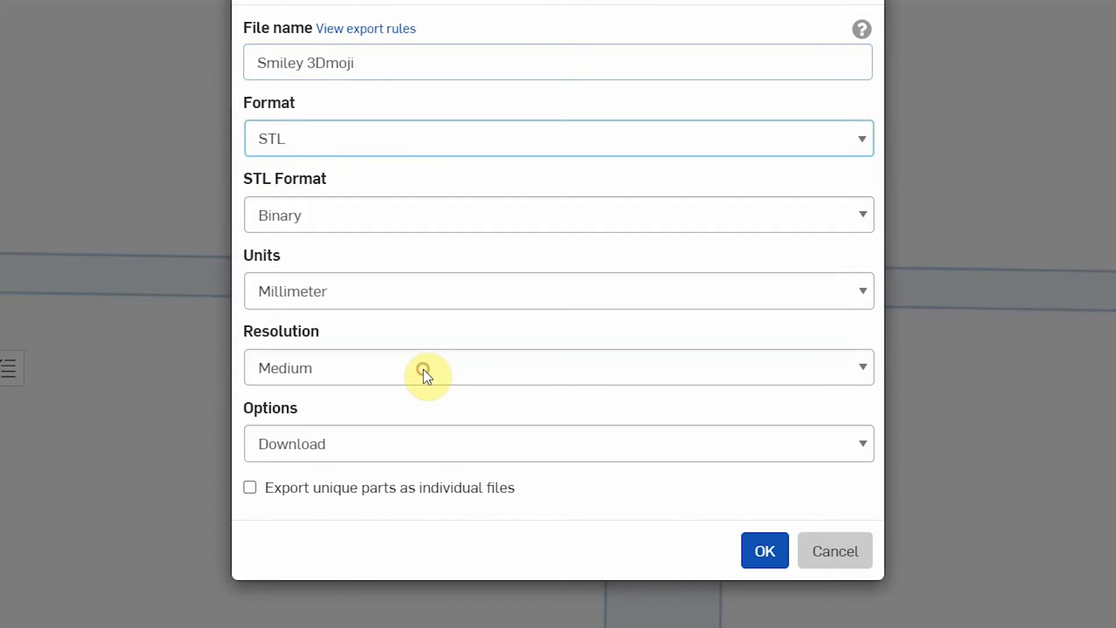
pyautogui.click(404, 220)
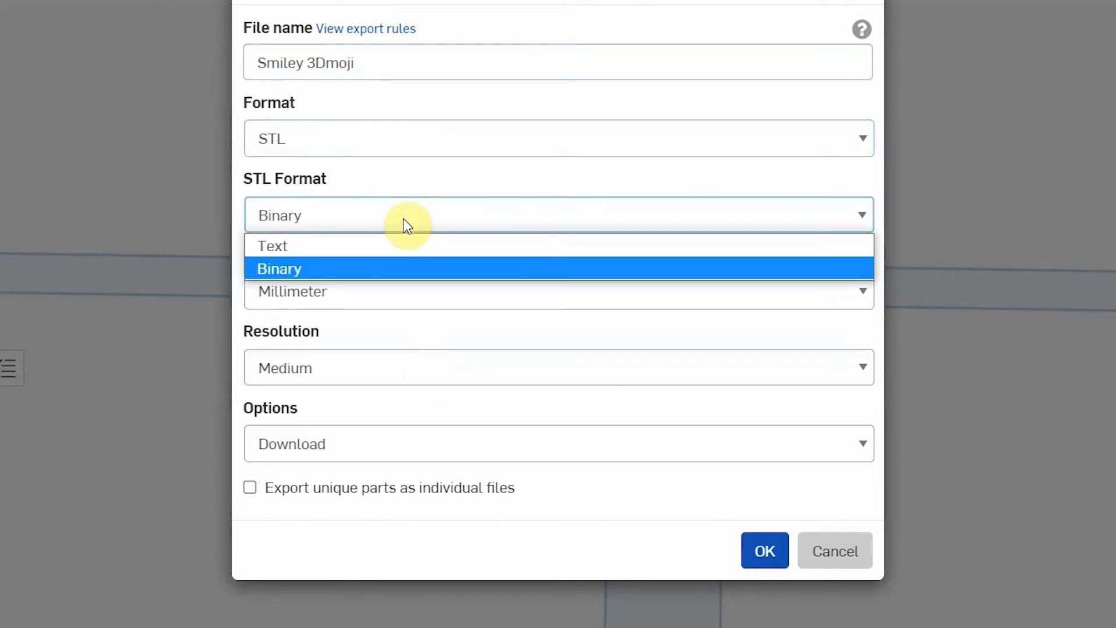
pyautogui.click(404, 219)
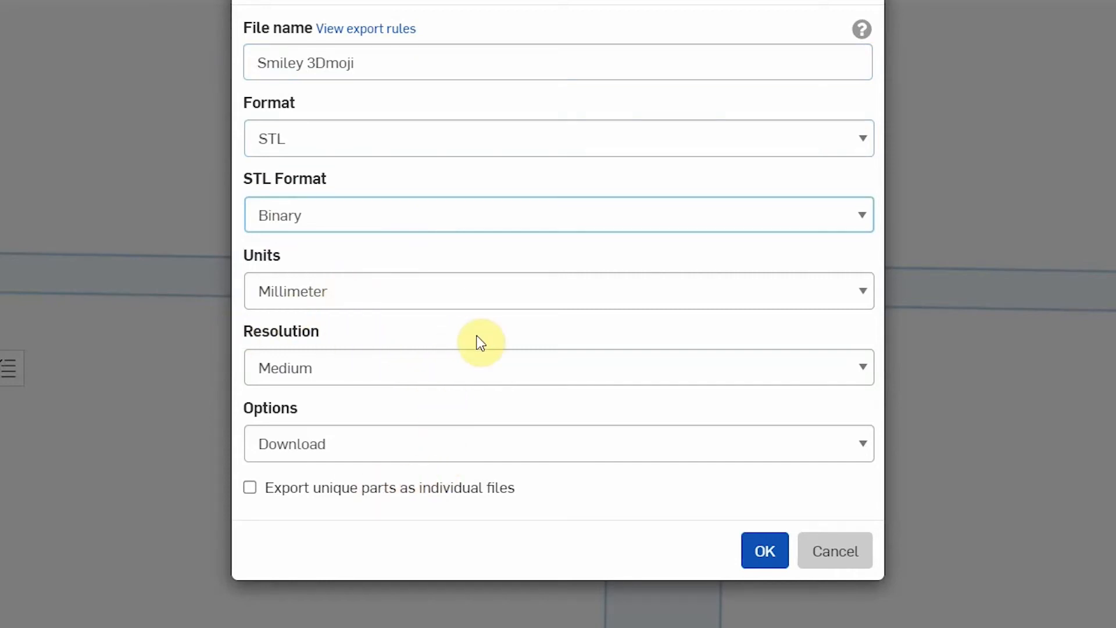
pyautogui.click(759, 553)
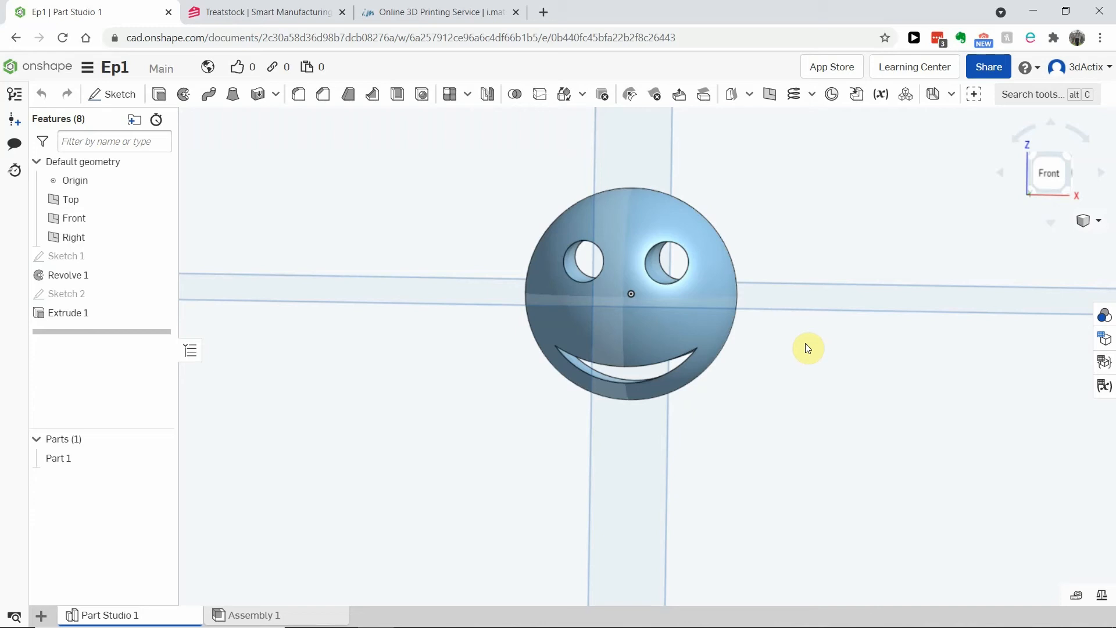
# Visit the Treatstock and i.materialise printing sites and review Treatstock's material, colour and supplier options for the smiley model
pyautogui.click(262, 7)
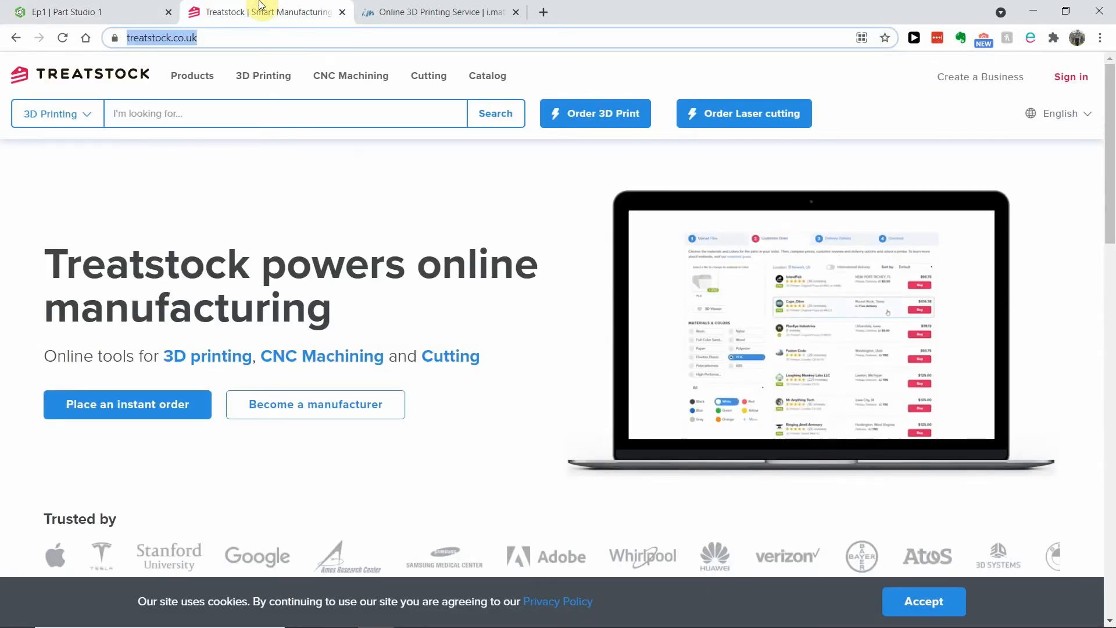
pyautogui.click(480, 14)
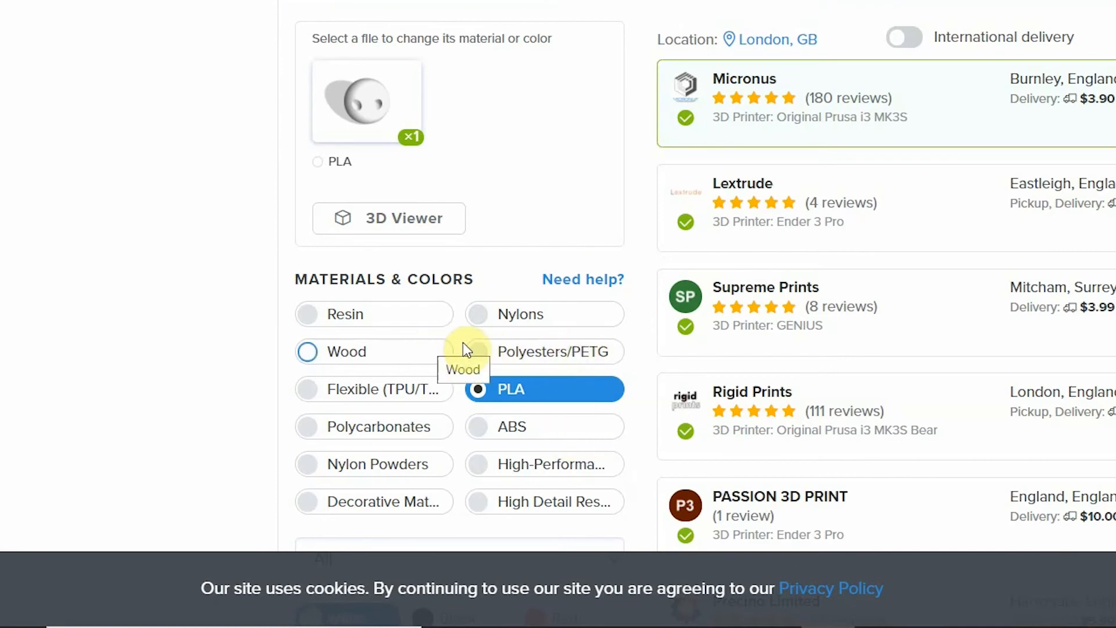
pyautogui.scroll(-3, 464, 349)
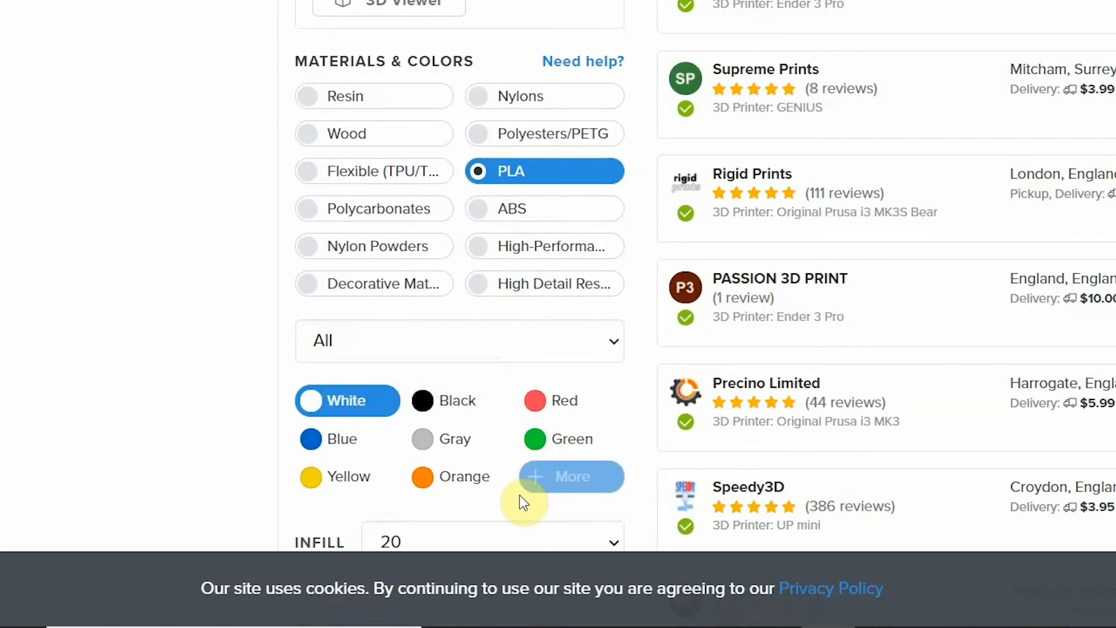
pyautogui.scroll(2, 625, 419)
pyautogui.scroll(2, 517, 406)
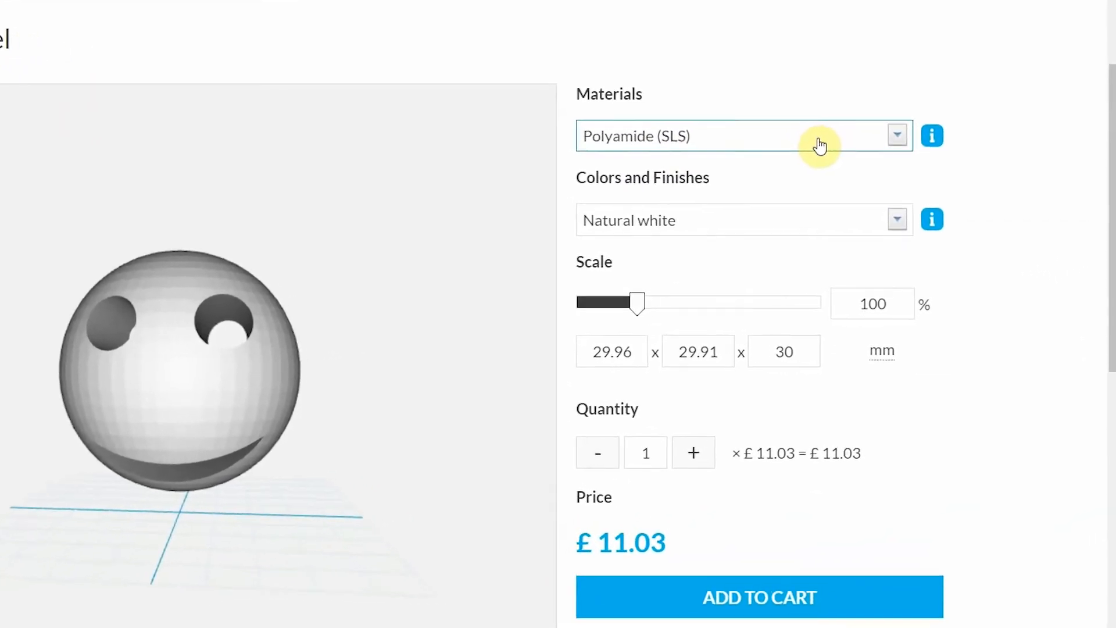
# Browse the available materials and the colours and finishes for the smiley model on i.materialise without changing the selection
pyautogui.click(820, 145)
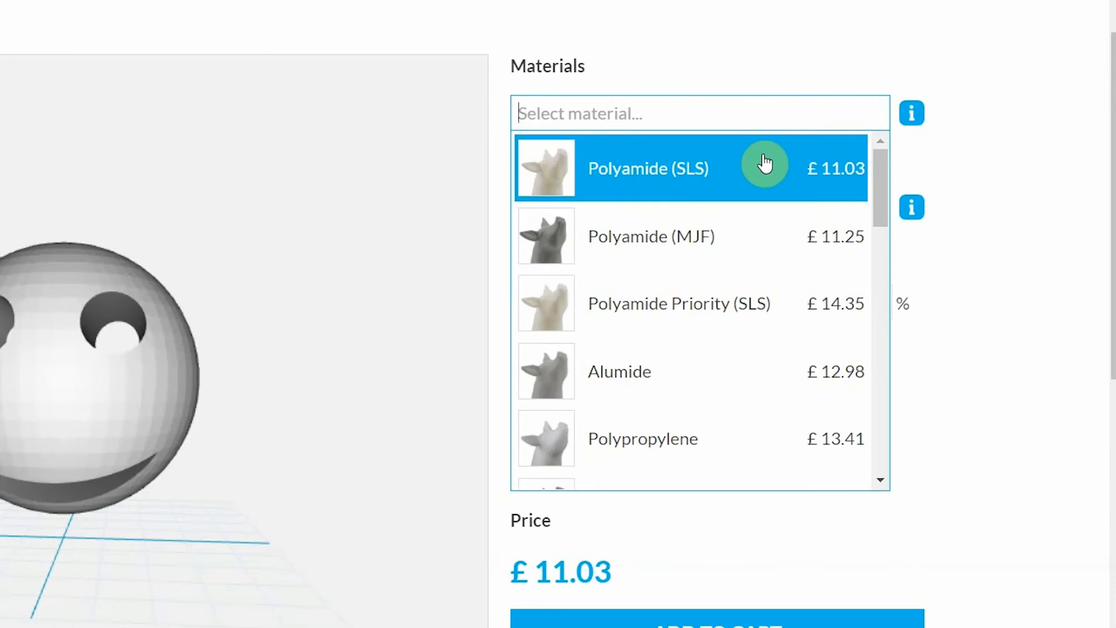
pyautogui.scroll(-5, 740, 217)
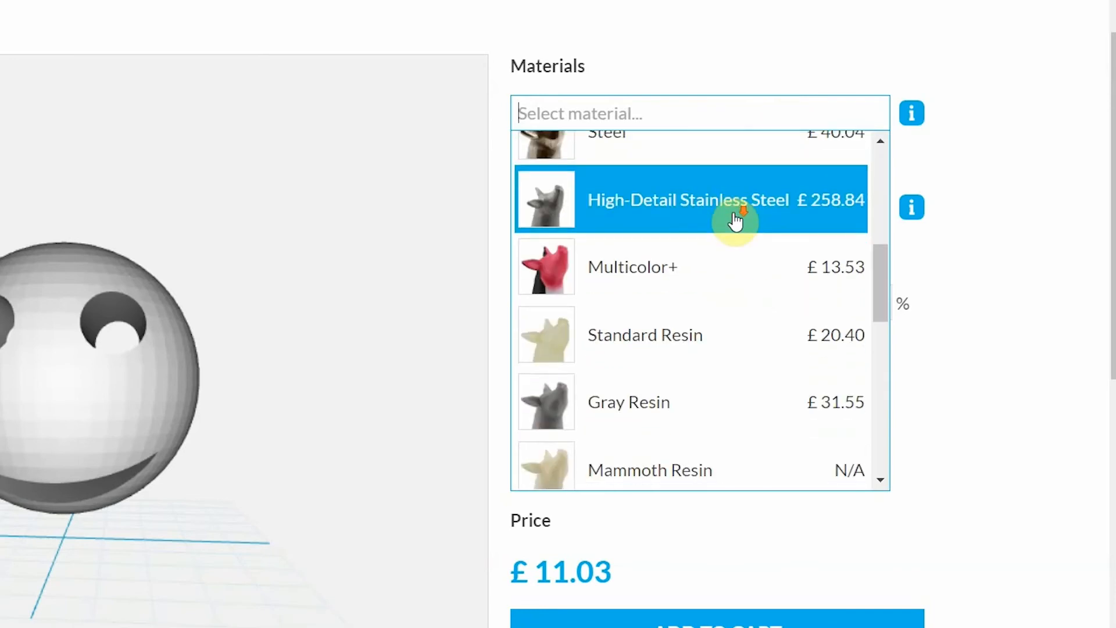
pyautogui.scroll(-7, 735, 219)
pyautogui.scroll(-4, 727, 308)
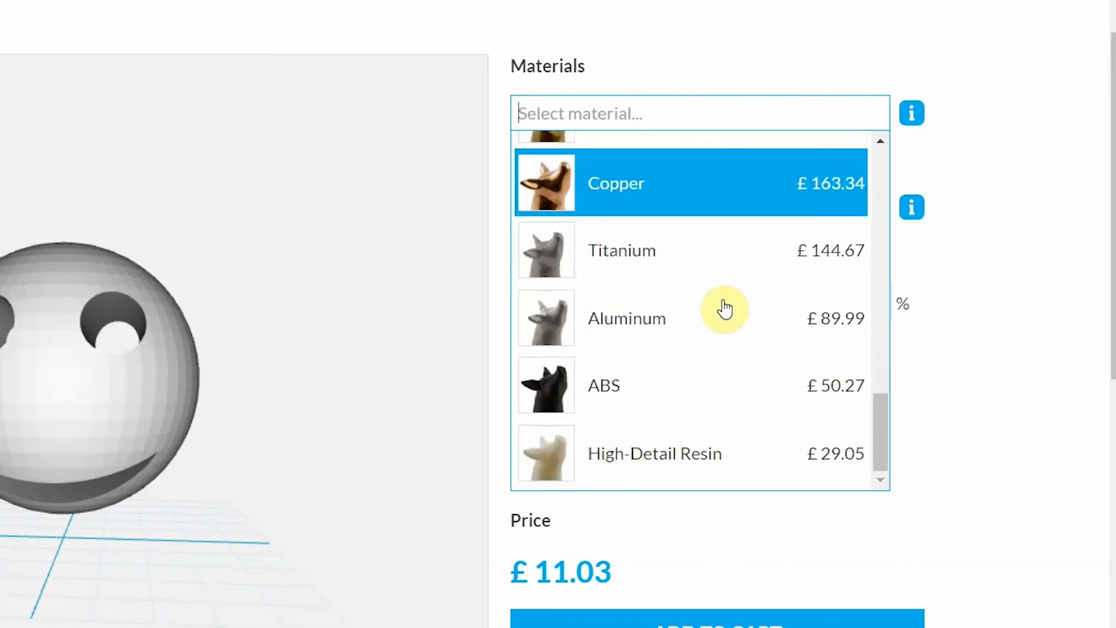
pyautogui.click(991, 287)
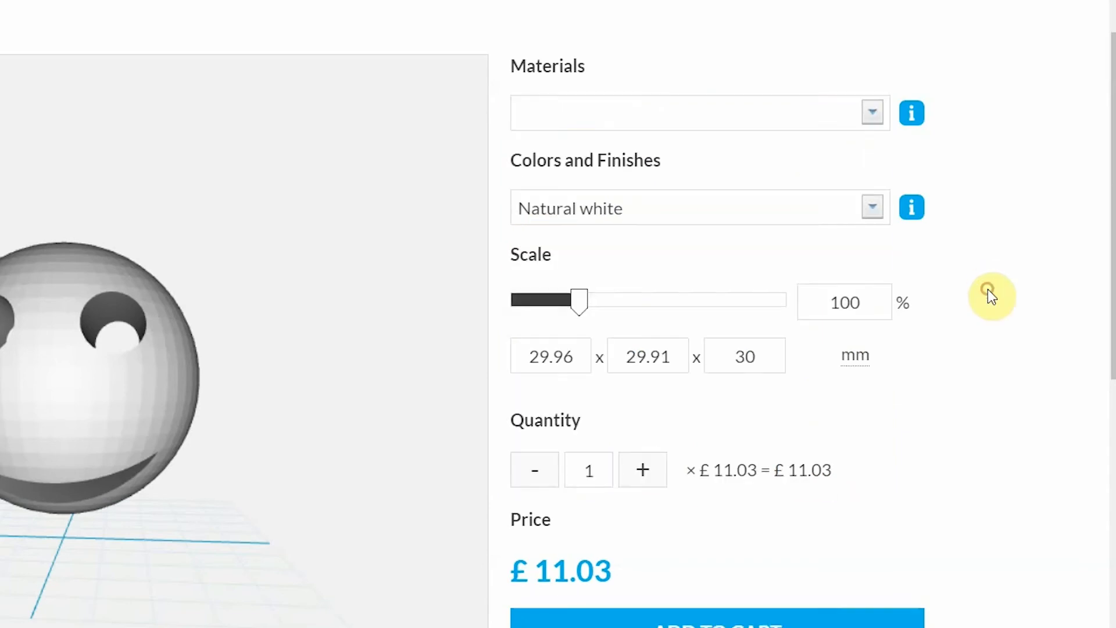
pyautogui.click(862, 220)
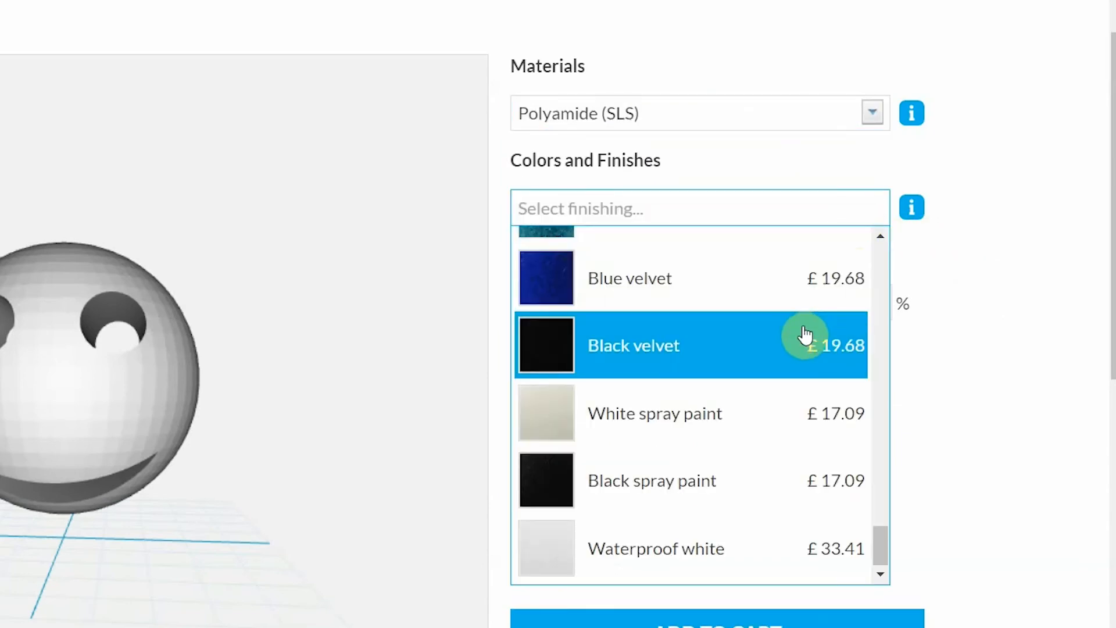
pyautogui.click(1017, 347)
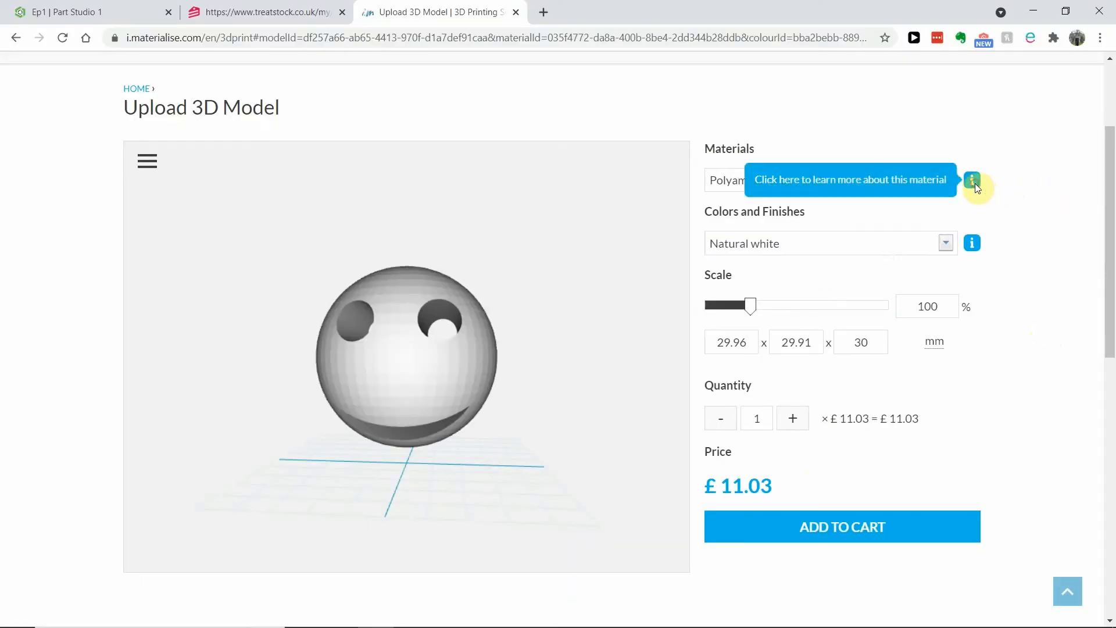
# Open the information page for Polyamide (SLS) and read through its overview and technology sections
pyautogui.click(976, 184)
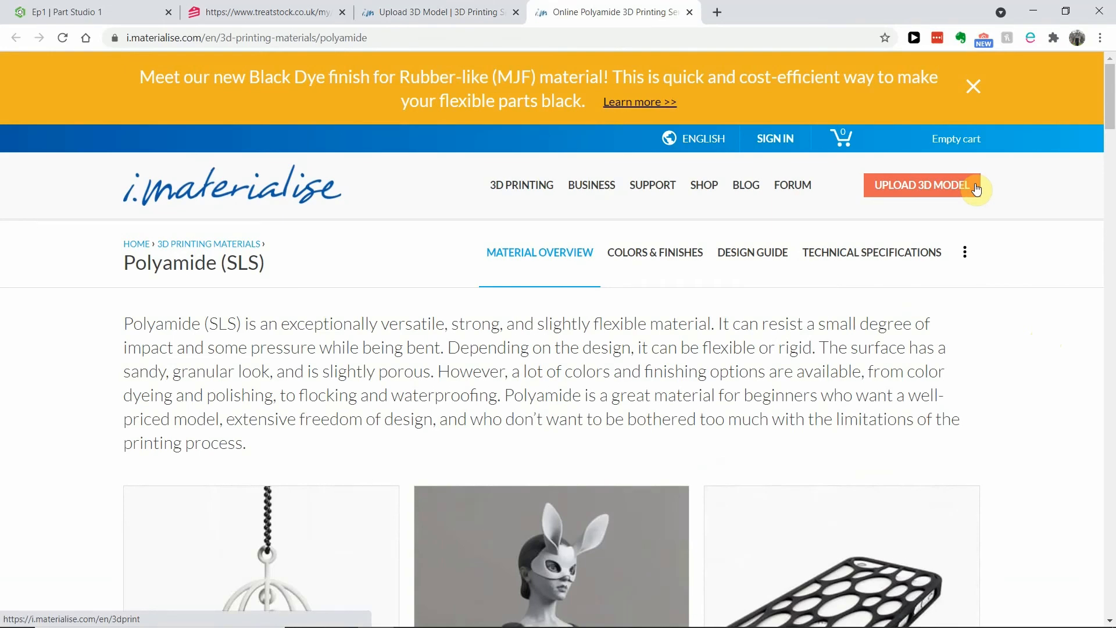
pyautogui.scroll(-3, 710, 336)
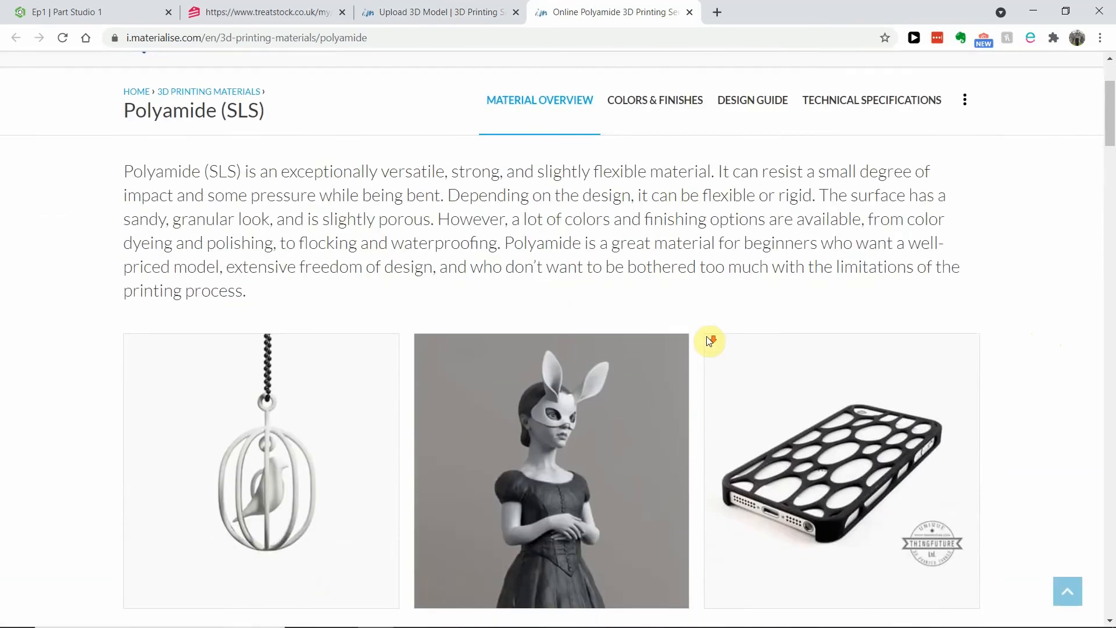
pyautogui.scroll(-20, 710, 340)
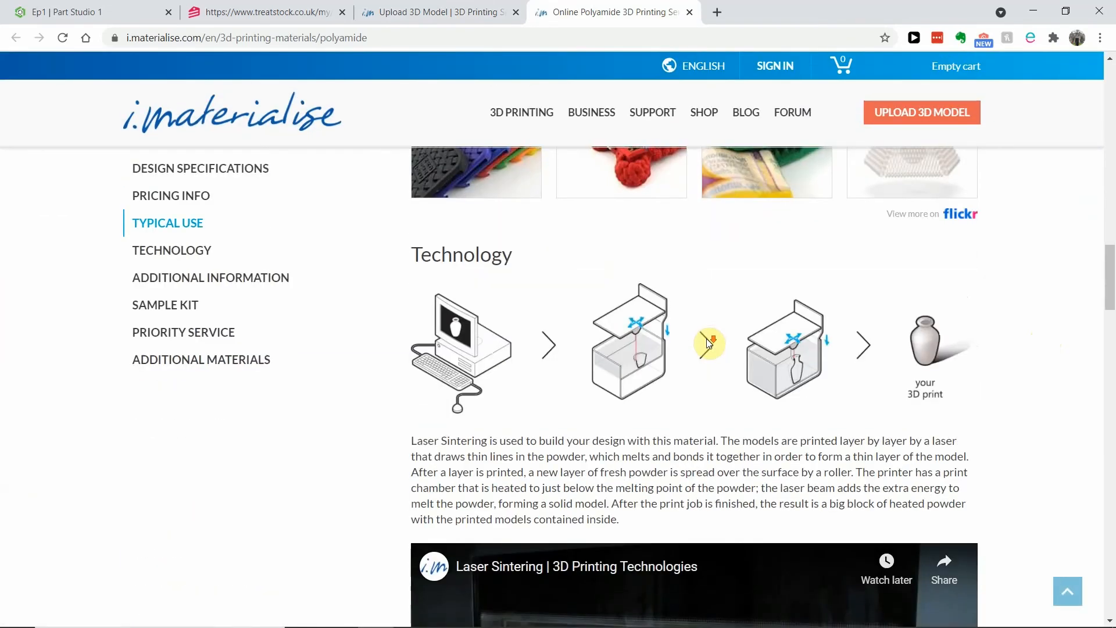
pyautogui.scroll(-3, 704, 339)
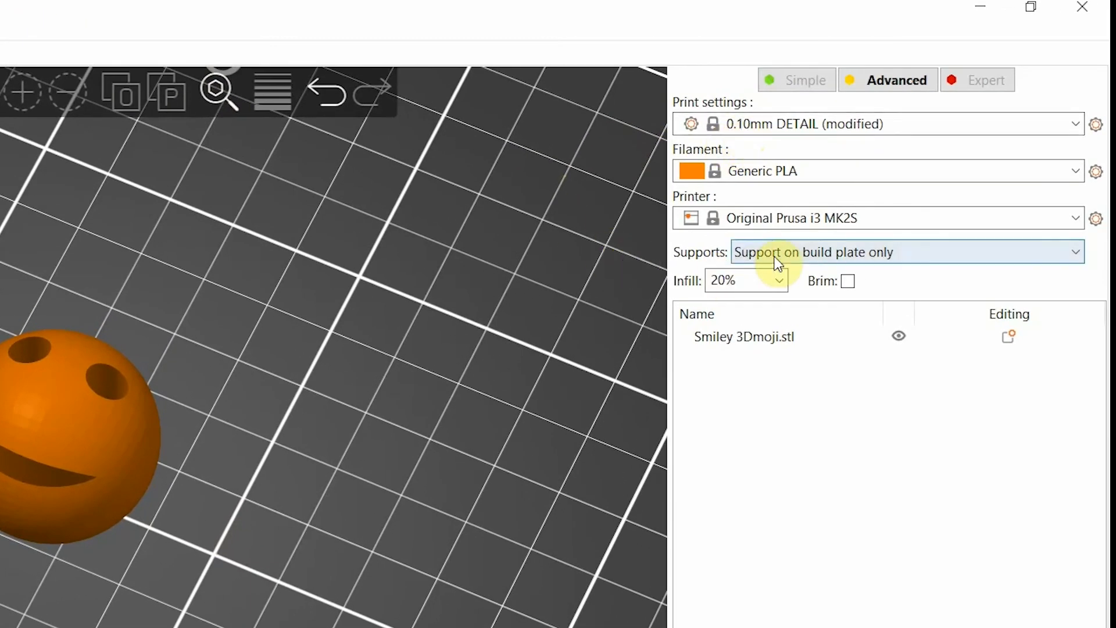
# Switch to PrusaSlicer and inspect the Smiley 3Dmoji.stl model on the print bed
pyautogui.scroll(-3, 216, 538)
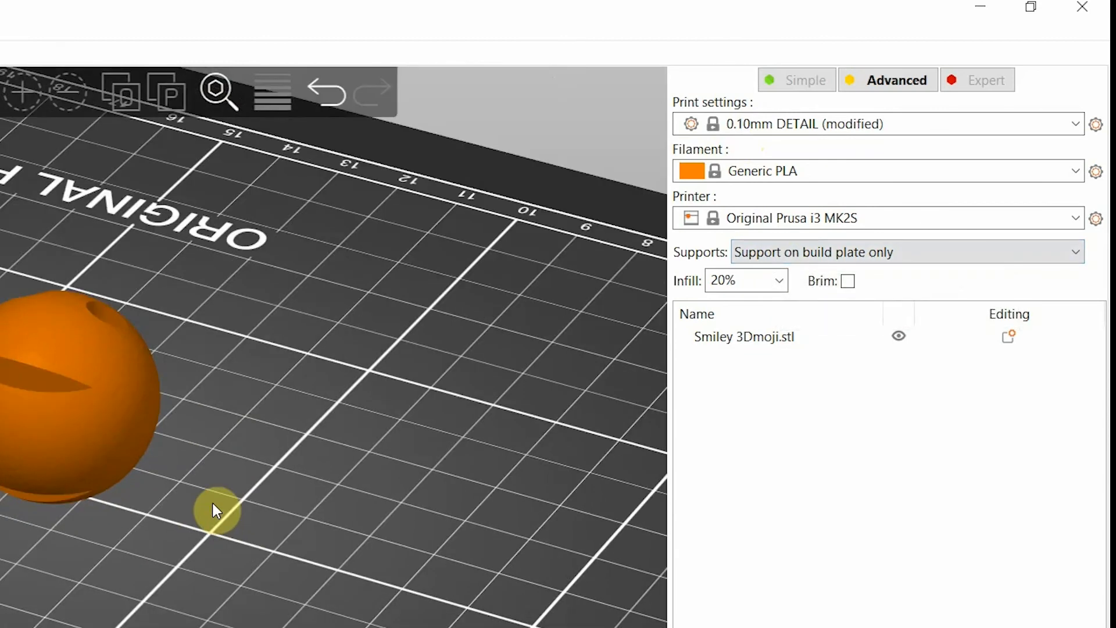
pyautogui.scroll(3, 213, 506)
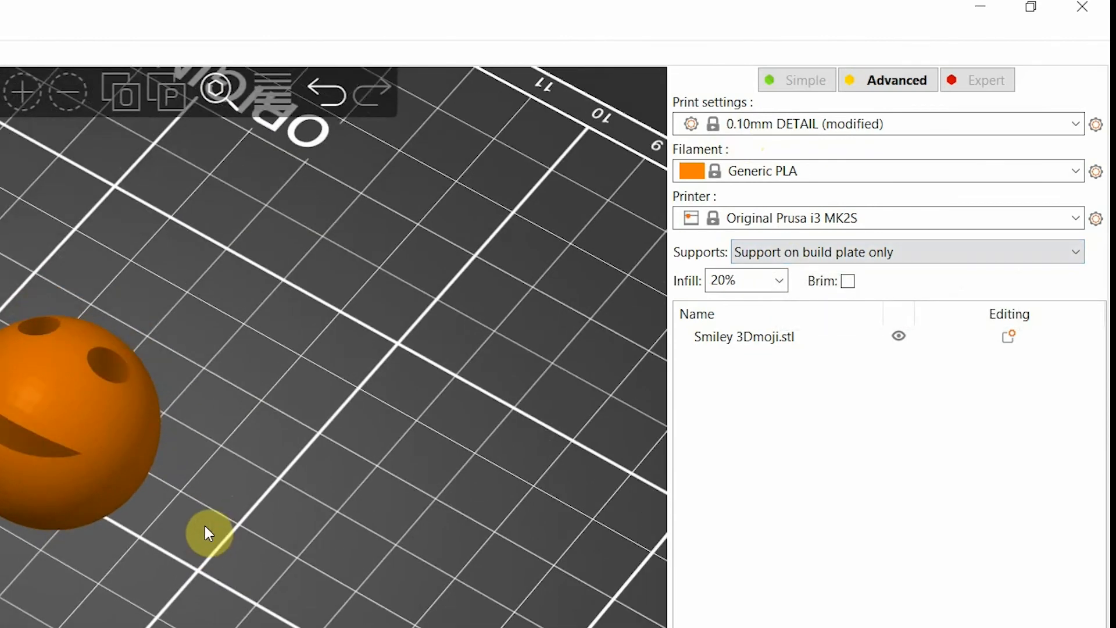